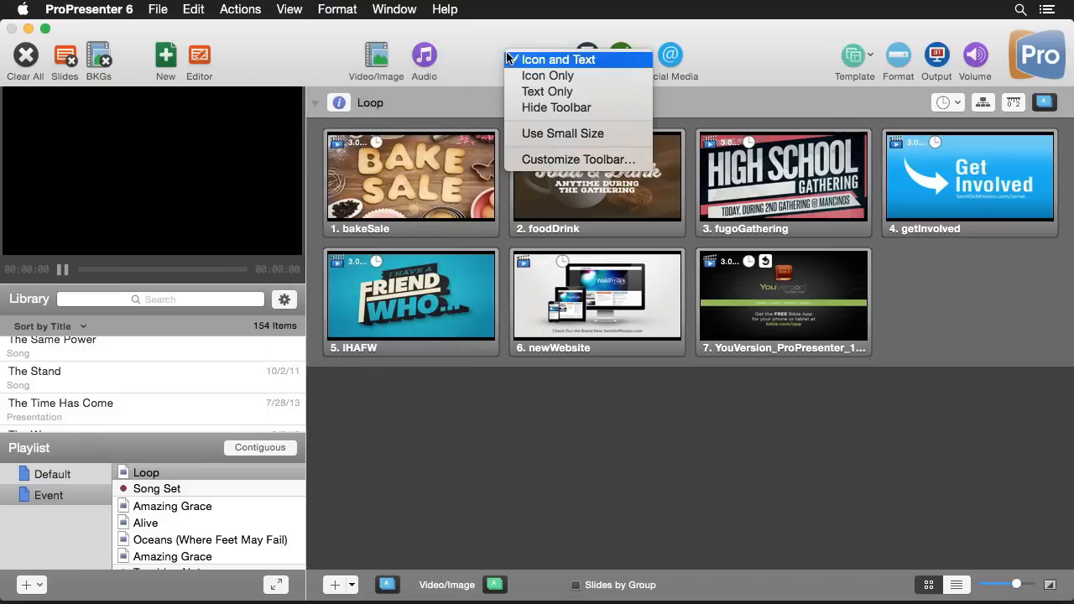
# Customize the toolbar to add the Props and Clear Props items
pyautogui.click(550, 160)
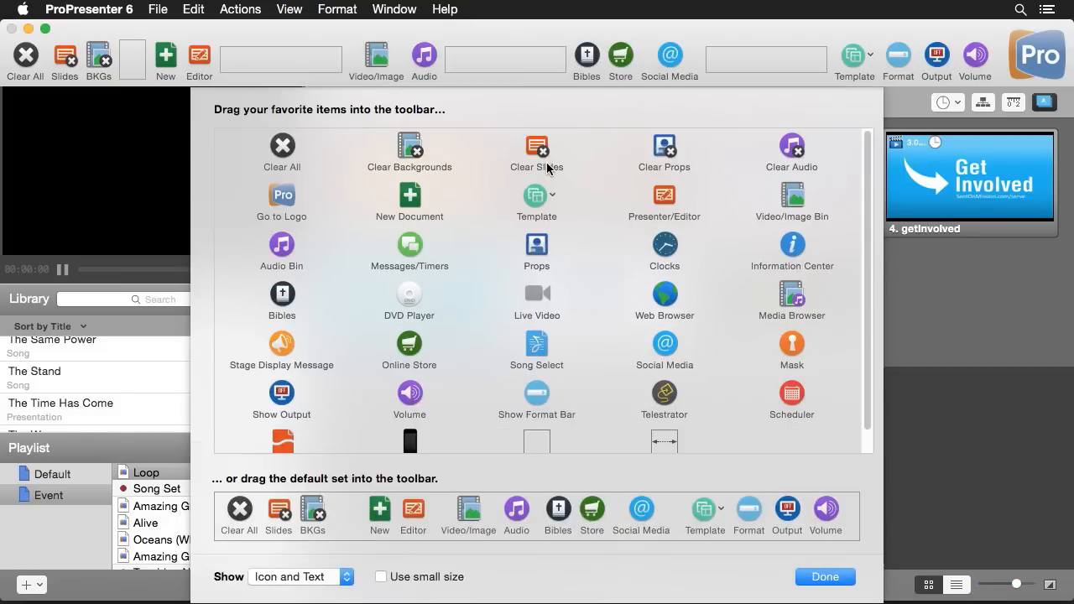
pyautogui.moveTo(539, 252); pyautogui.dragTo(452, 67)
pyautogui.moveTo(654, 150); pyautogui.dragTo(125, 66)
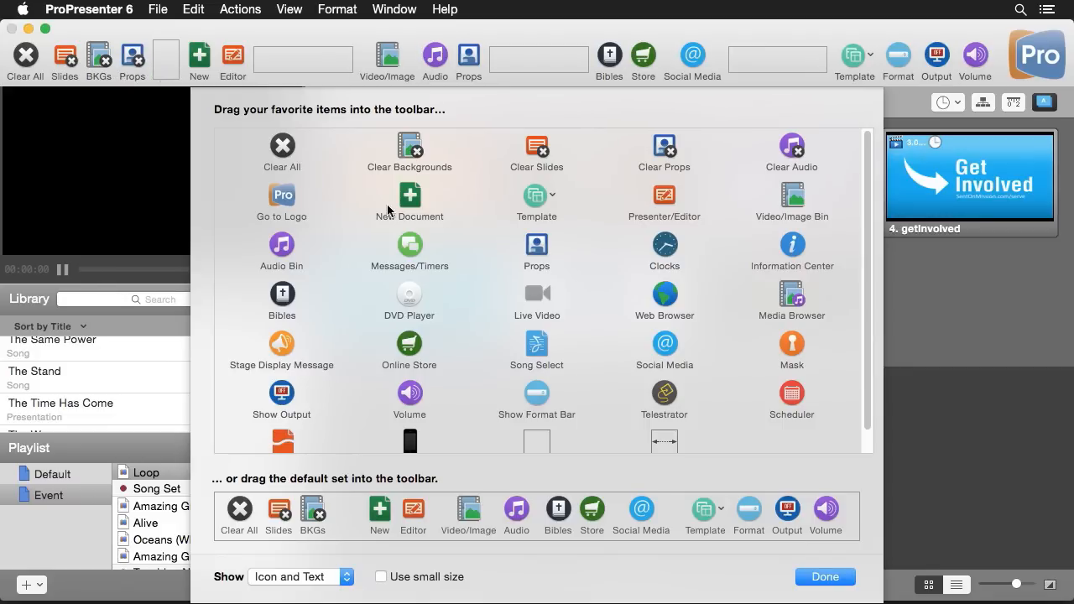
pyautogui.click(825, 578)
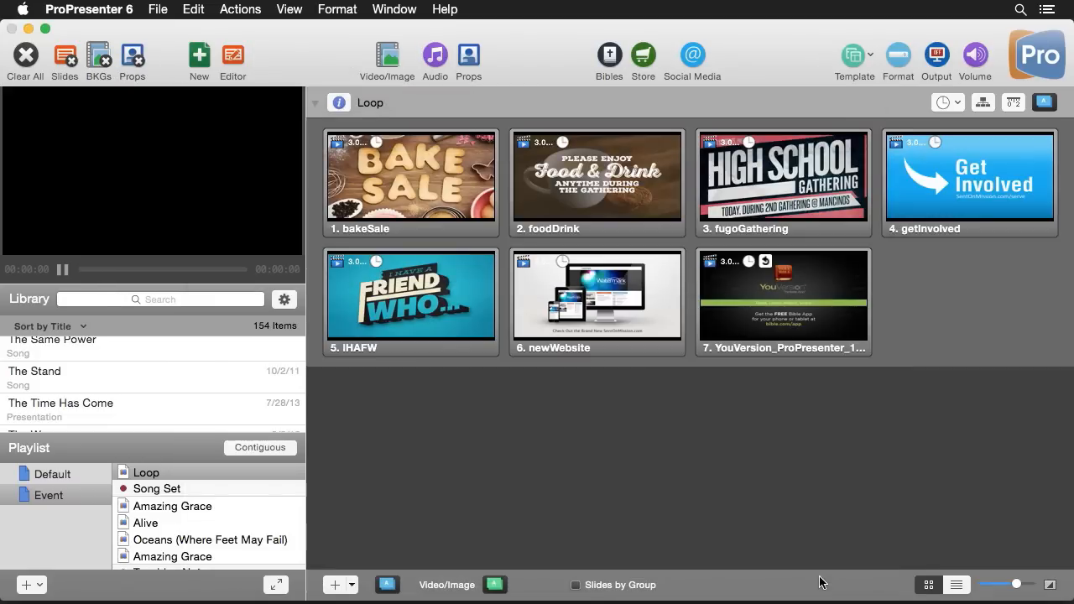
# Show Props #1 on the output from the Props list
pyautogui.click(470, 56)
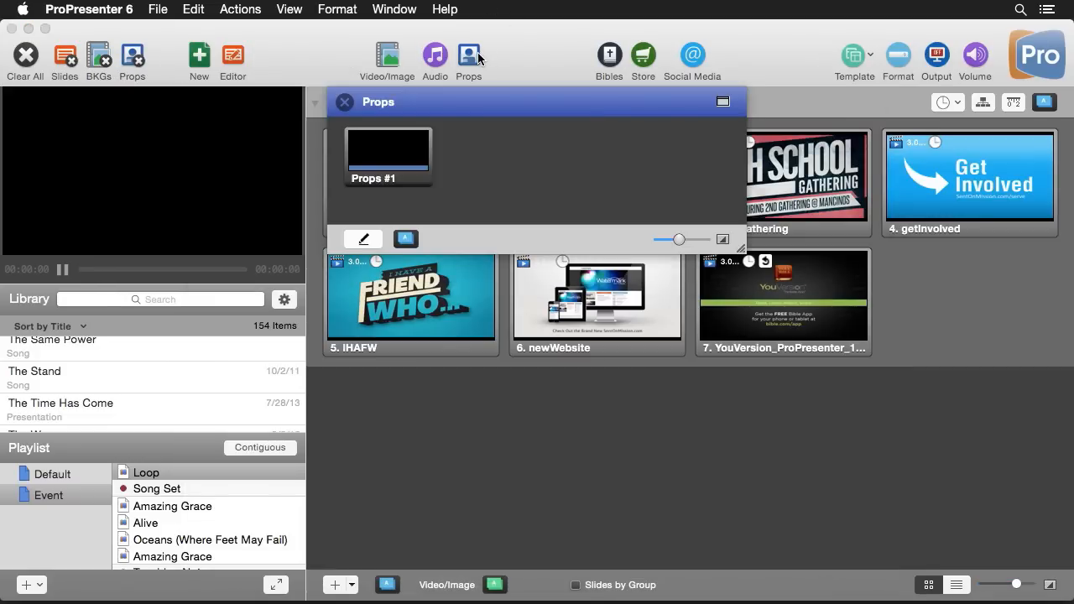
pyautogui.click(421, 160)
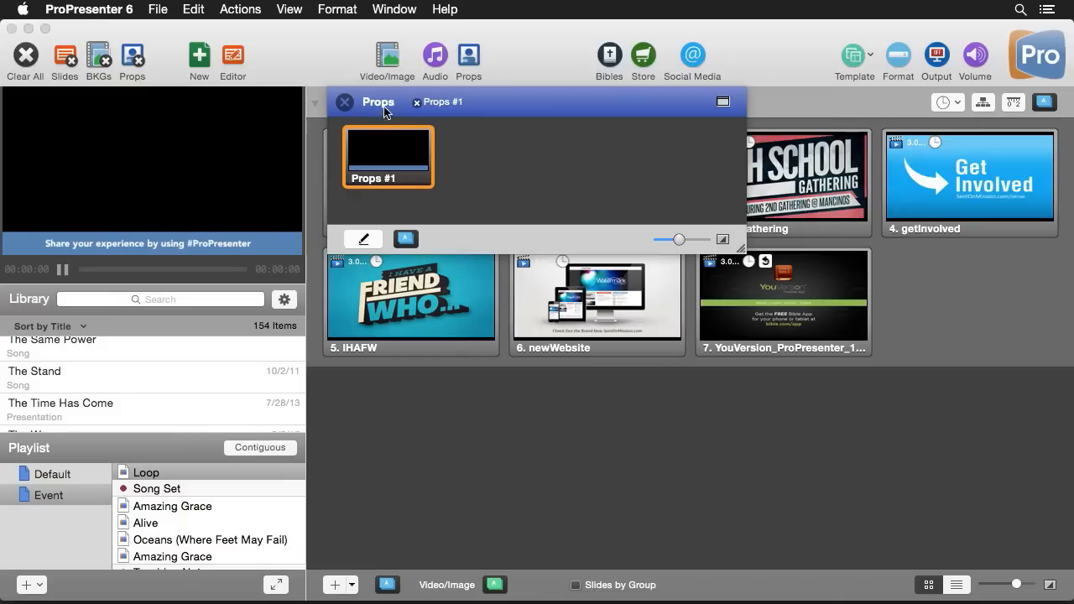
pyautogui.click(353, 104)
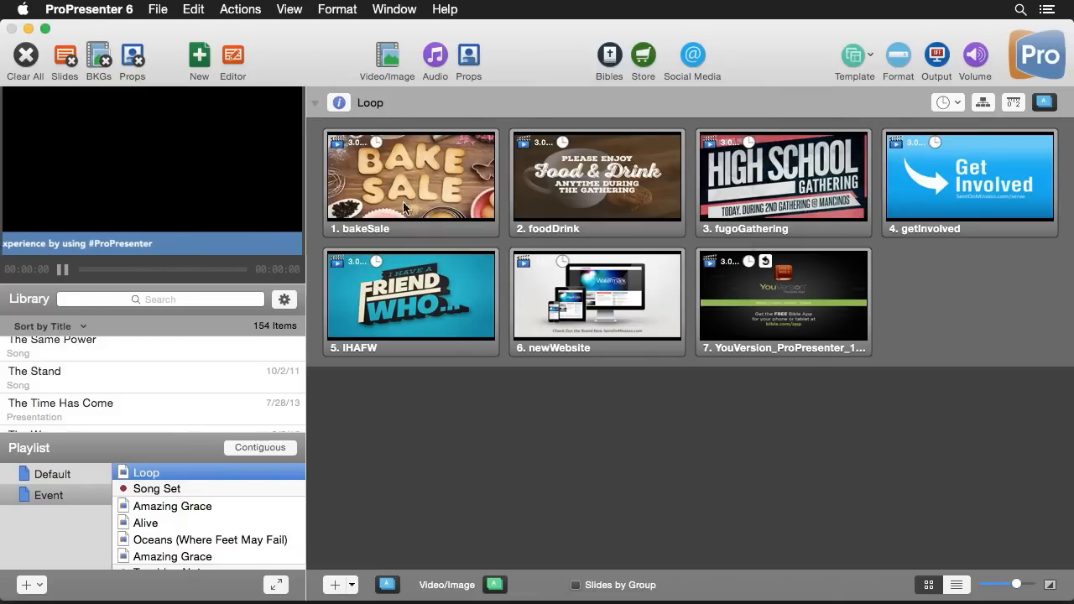
# Put bakeSale and Oceans slides 1–3 live, then clear the banner prop and all output
pyautogui.click(426, 177)
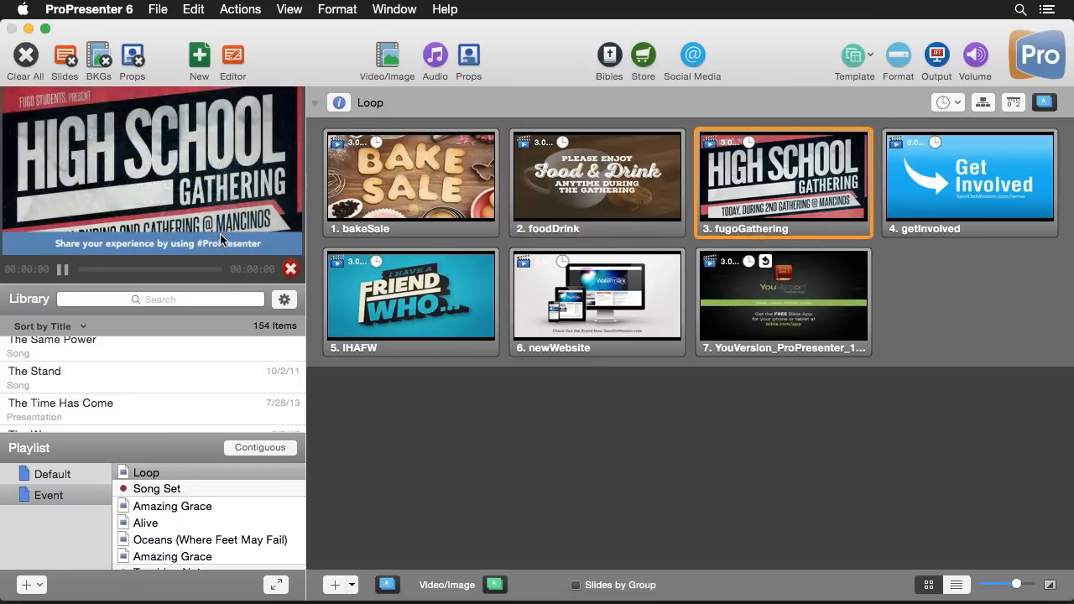
pyautogui.click(187, 543)
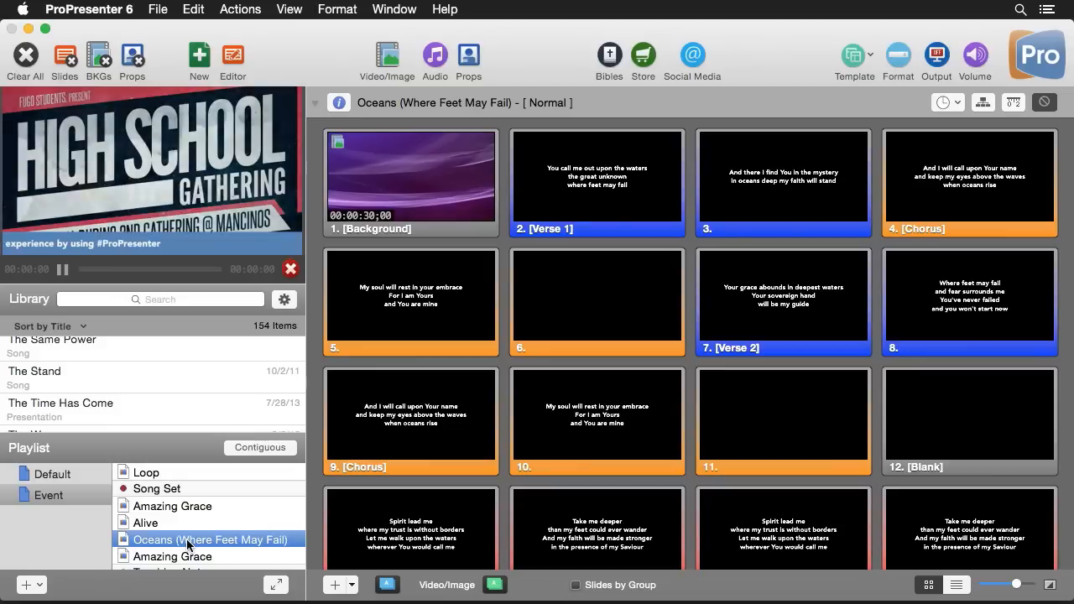
pyautogui.click(448, 188)
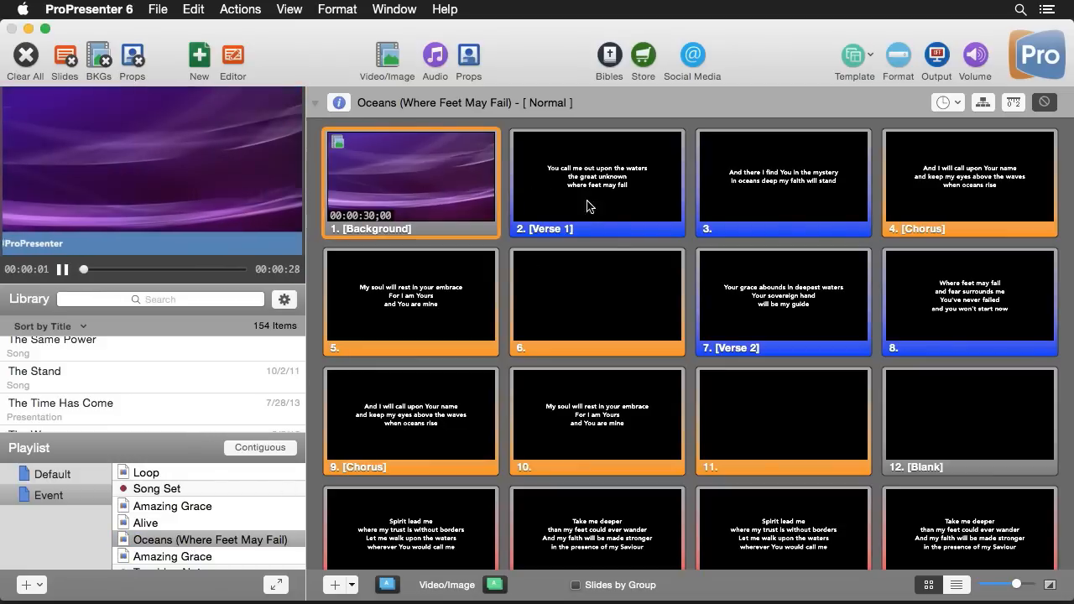
pyautogui.click(588, 205)
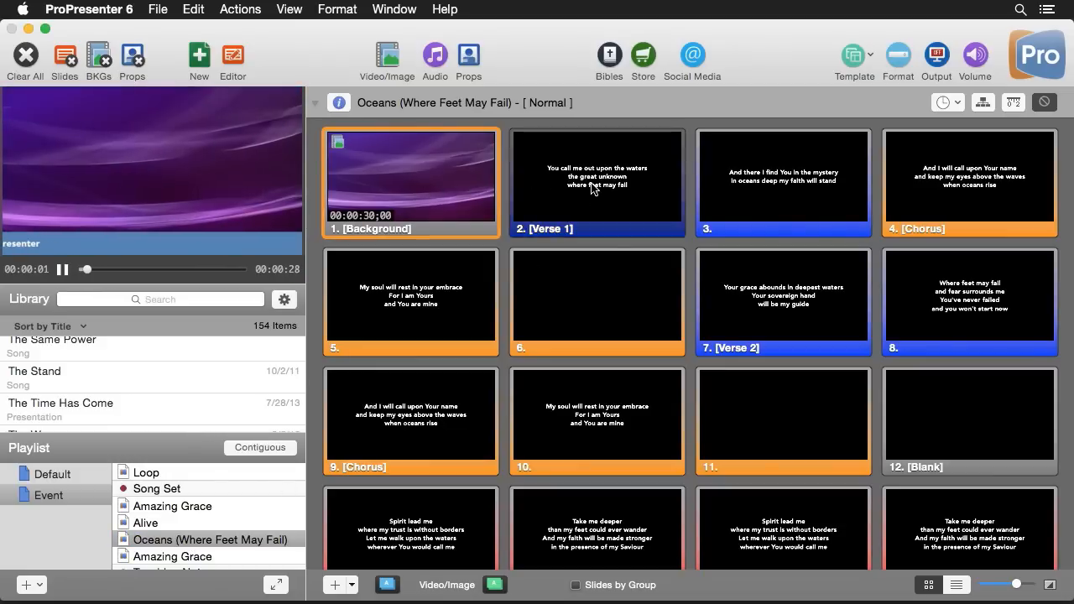
pyautogui.click(758, 180)
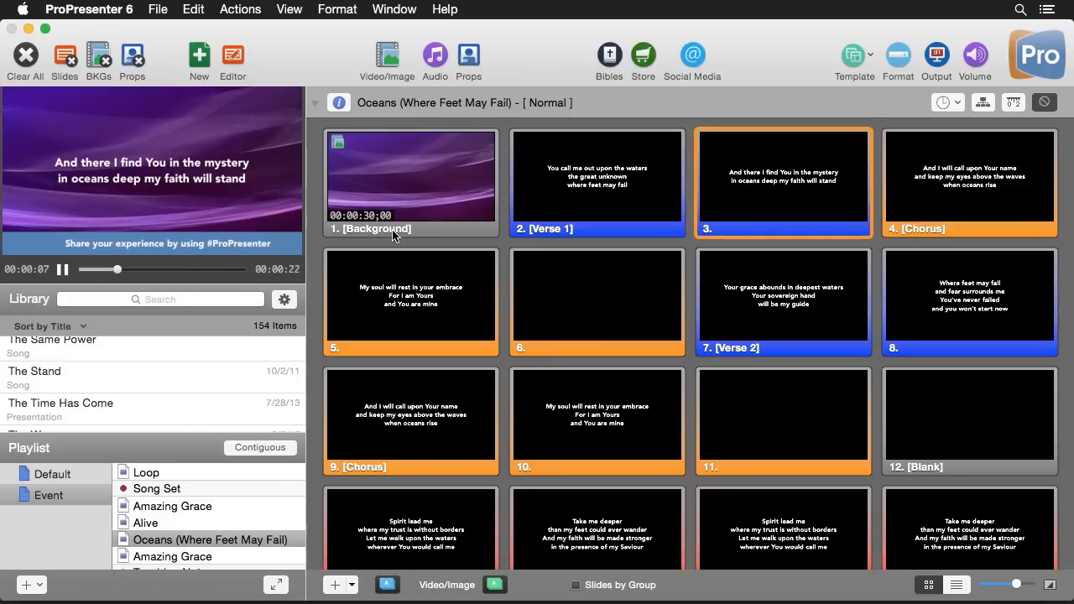
pyautogui.click(135, 59)
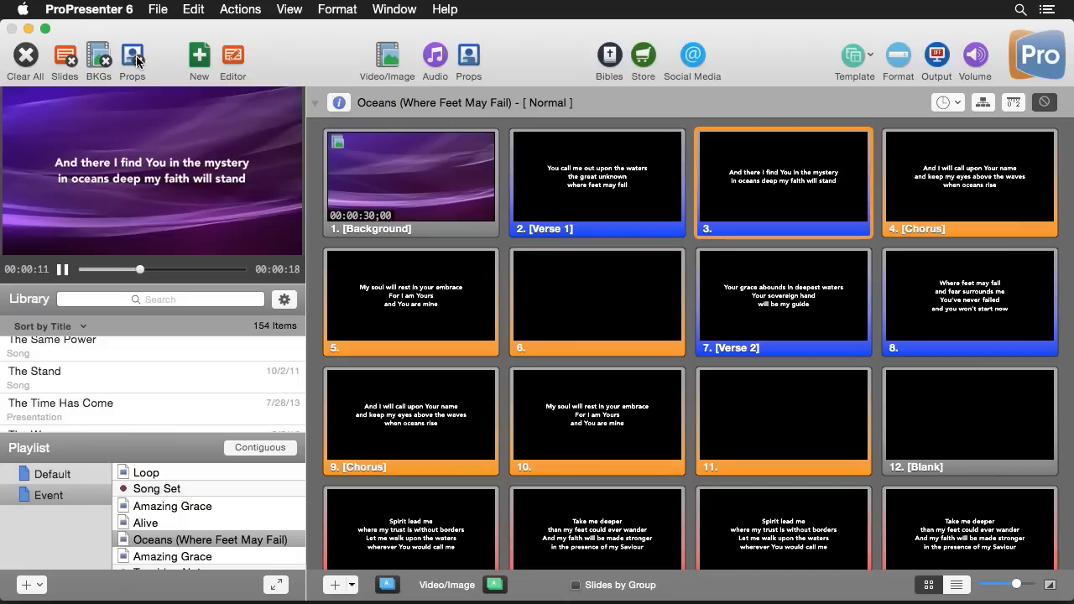
pyautogui.click(27, 56)
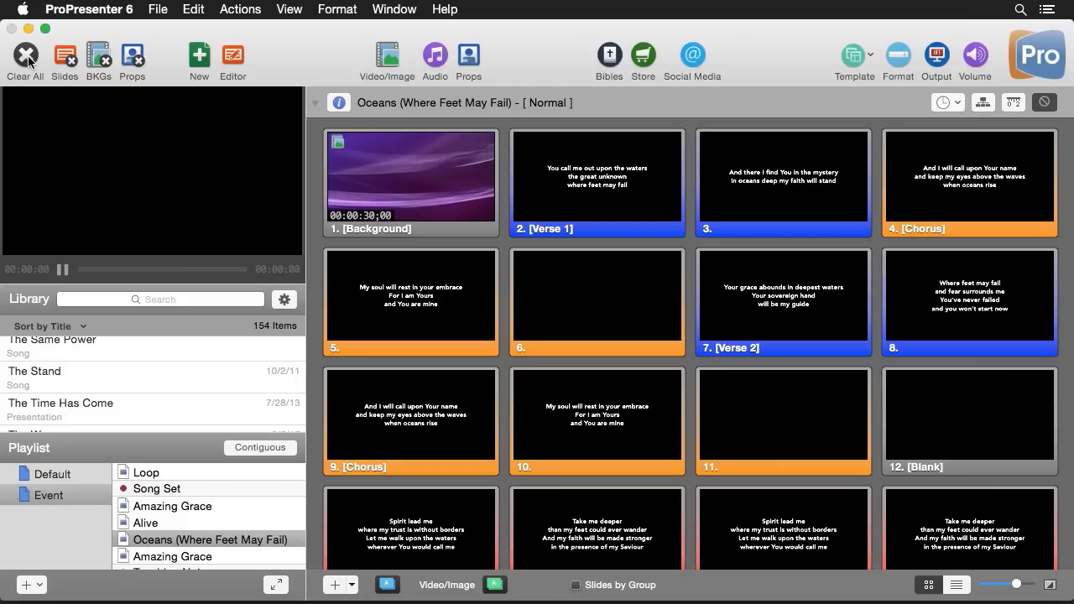
# Open the Props Editor and add a new empty prop
pyautogui.click(470, 57)
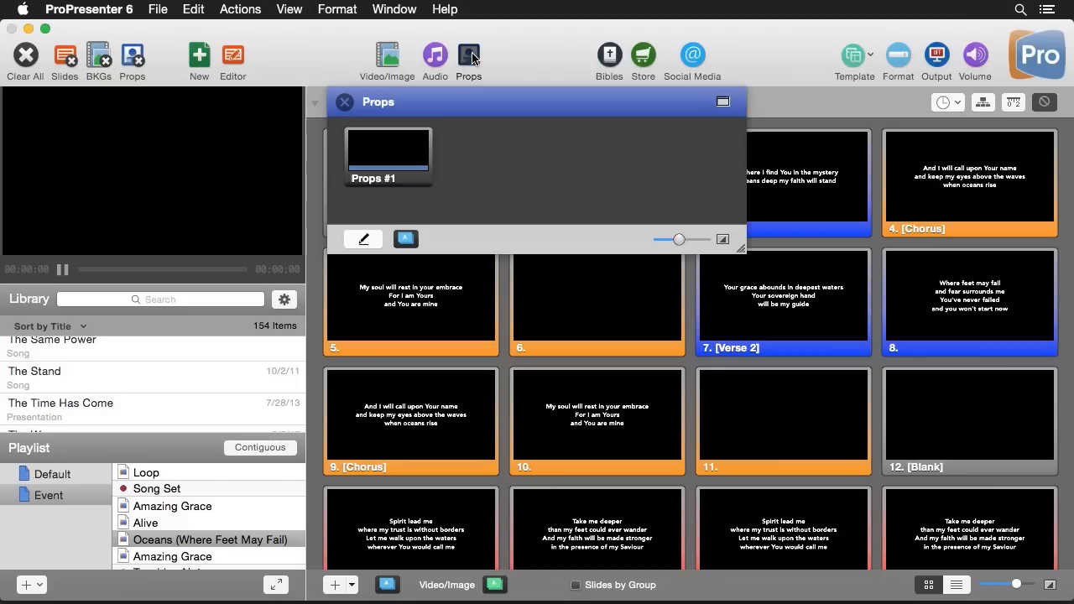
pyautogui.click(361, 240)
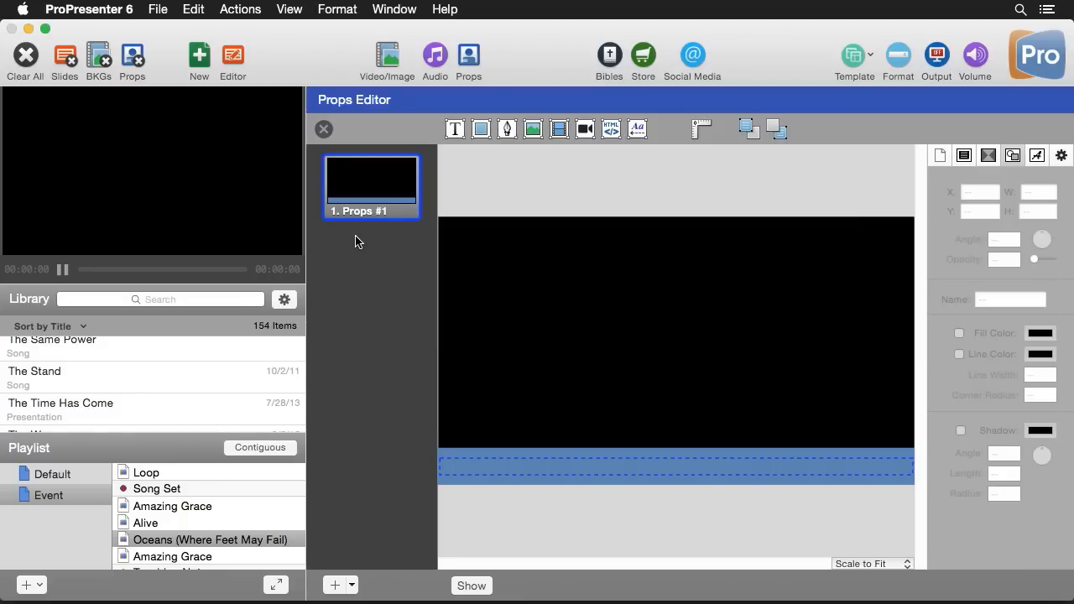
pyautogui.click(335, 586)
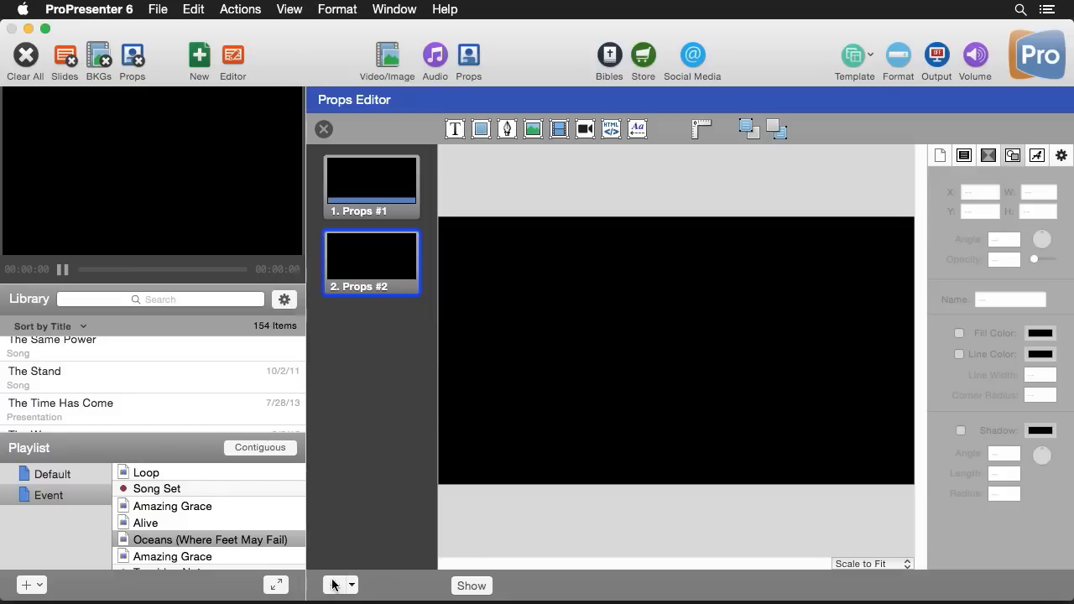
# Draw a rectangle stretched into a full-width bar along the canvas bottom
pyautogui.click(480, 130)
pyautogui.moveTo(615, 348); pyautogui.dragTo(434, 348)
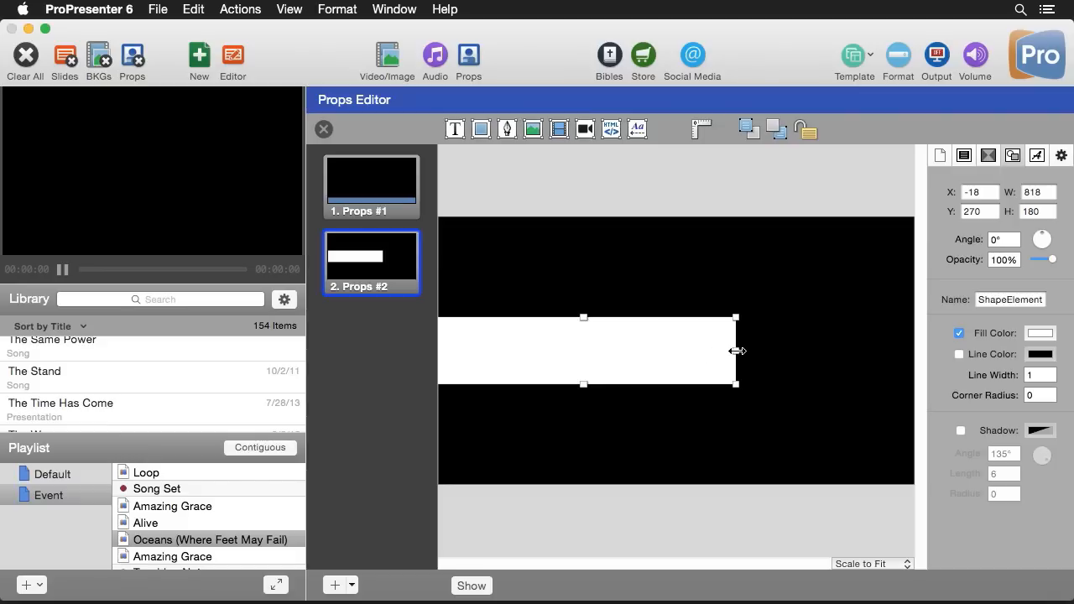
pyautogui.moveTo(737, 351); pyautogui.dragTo(926, 357)
pyautogui.moveTo(735, 354); pyautogui.dragTo(713, 459)
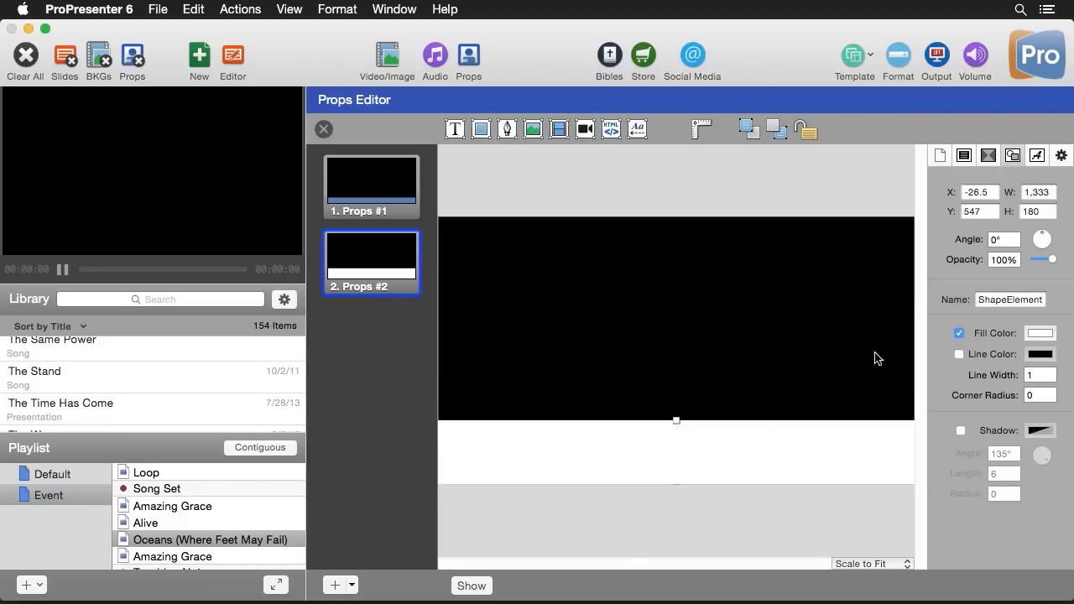
# Fill the bar with Teal and add a text box to the prop
pyautogui.click(1039, 334)
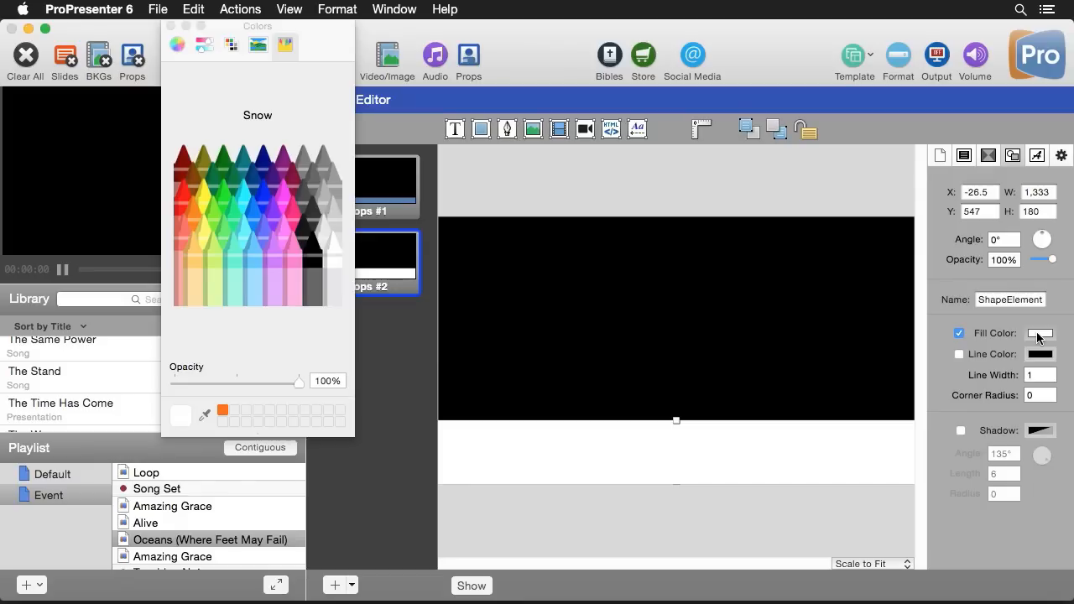
pyautogui.click(243, 162)
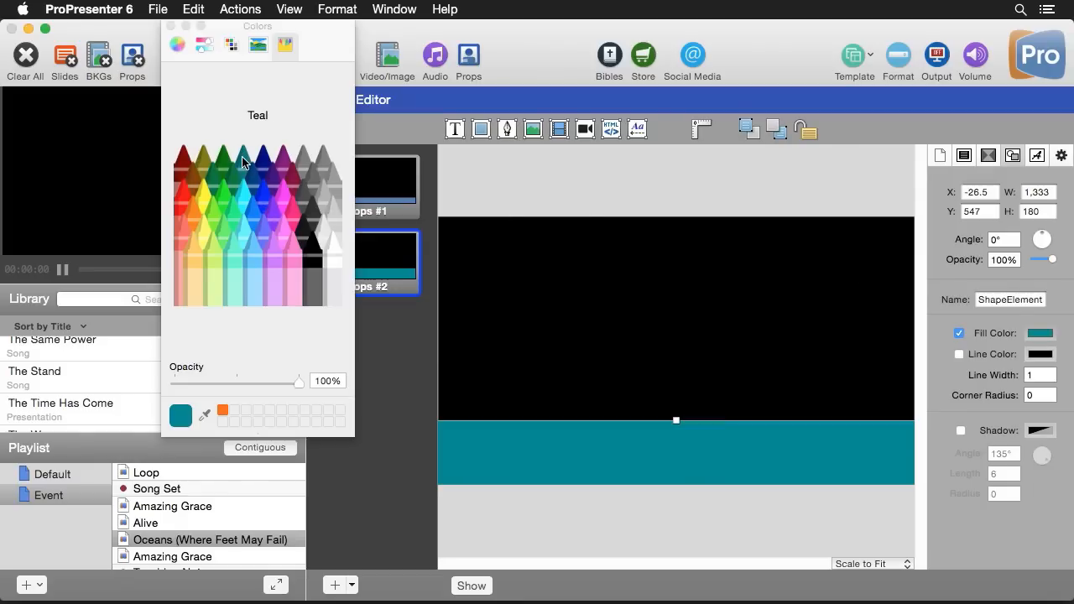
pyautogui.click(170, 27)
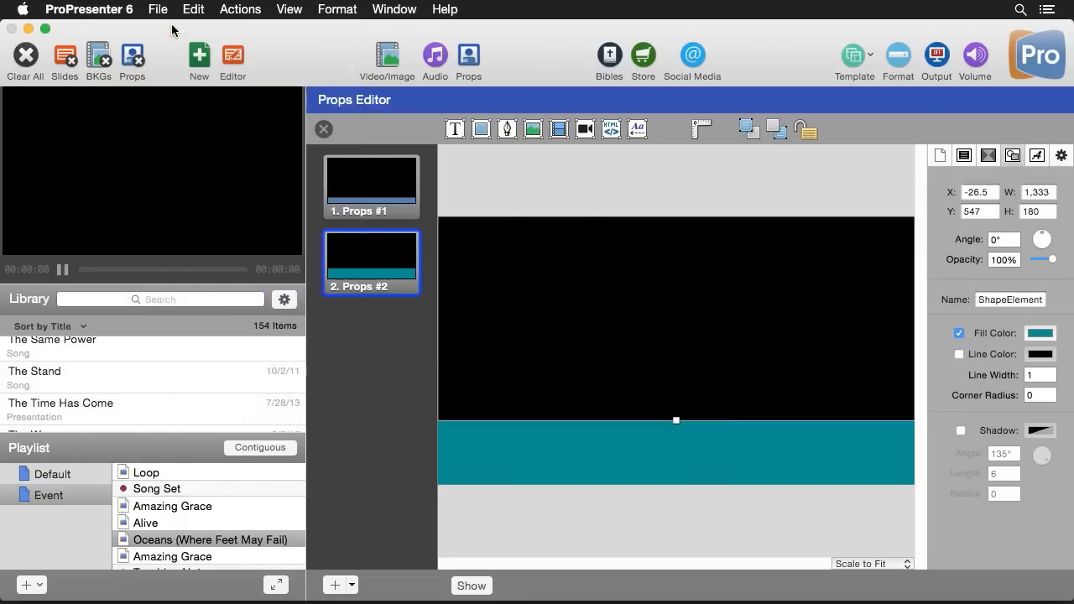
pyautogui.click(455, 130)
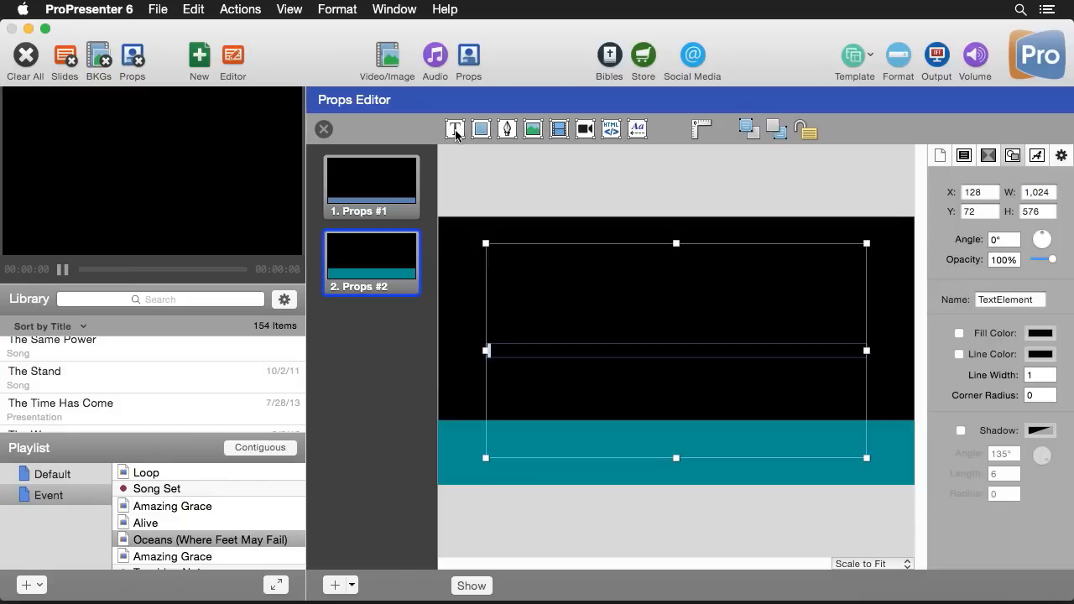
# Type the person's name and style it Avenir Black, italic, size 50
pyautogui.moveTo(607, 351); pyautogui.dragTo(447, 344)
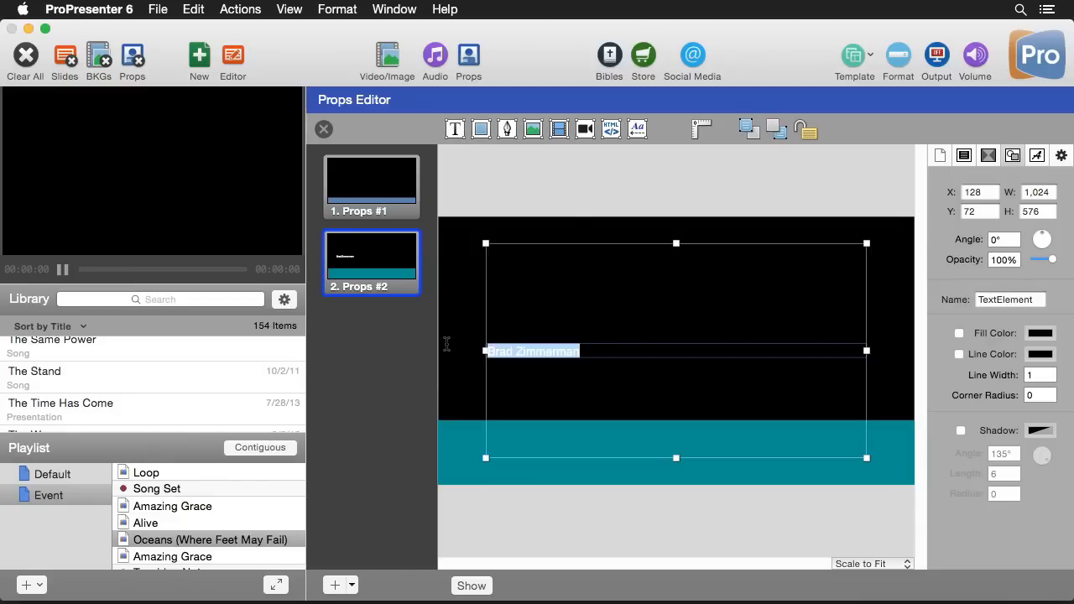
pyautogui.click(1039, 157)
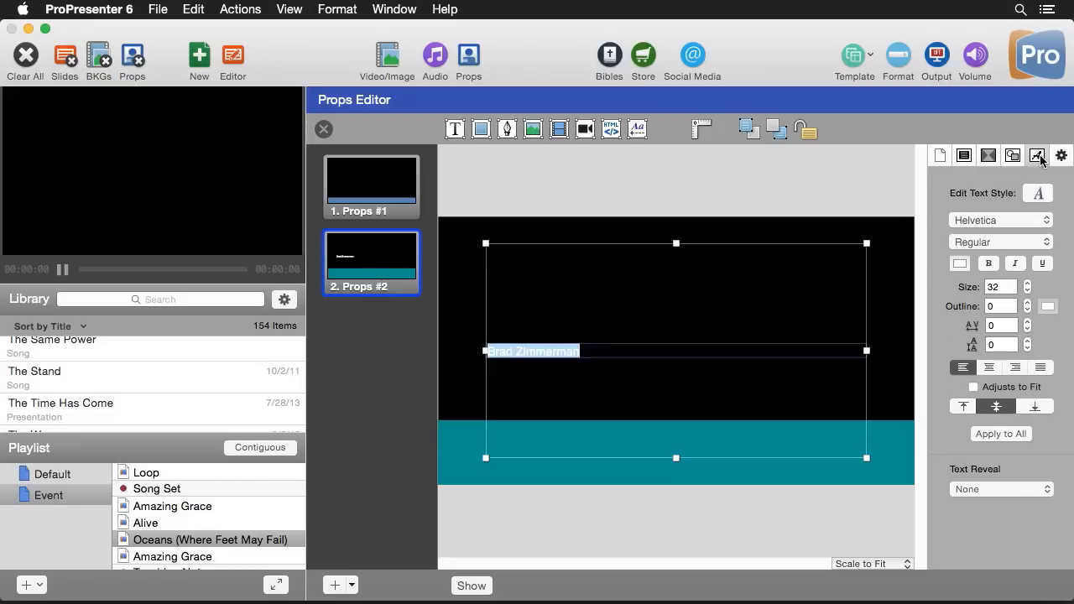
pyautogui.click(1004, 219)
pyautogui.scroll(10, 999, 210)
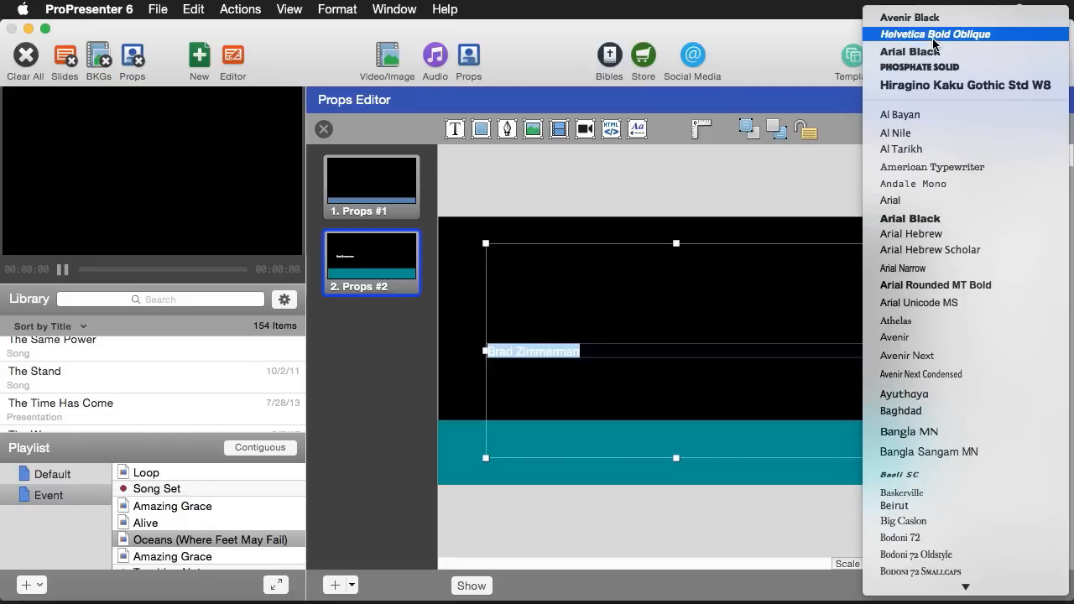
pyautogui.click(933, 20)
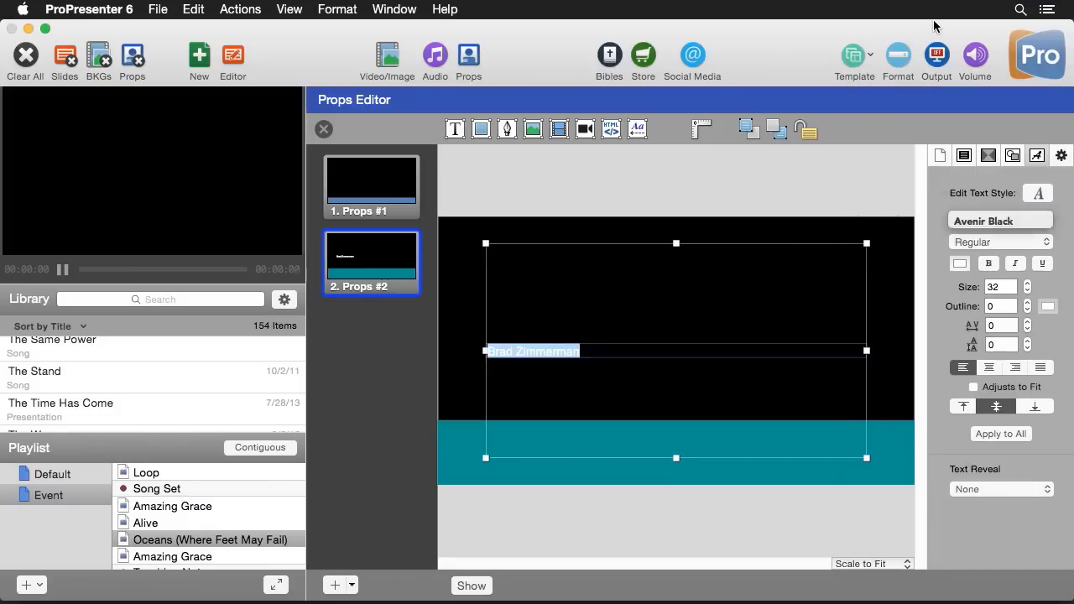
pyautogui.click(1016, 264)
pyautogui.doubleClick(1005, 287)
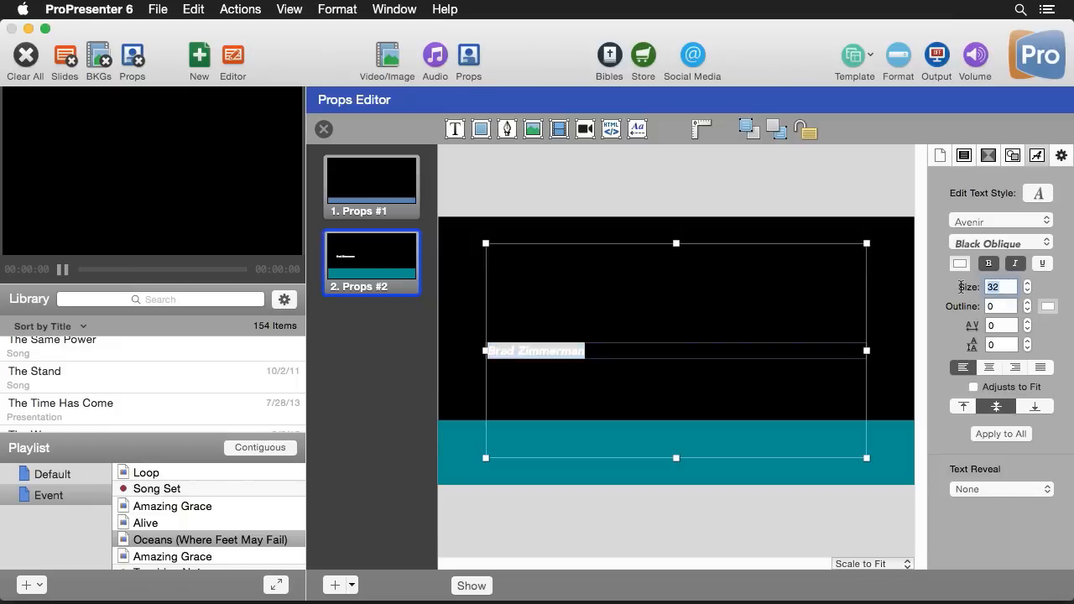
pyautogui.write('50')
pyautogui.press('Return')
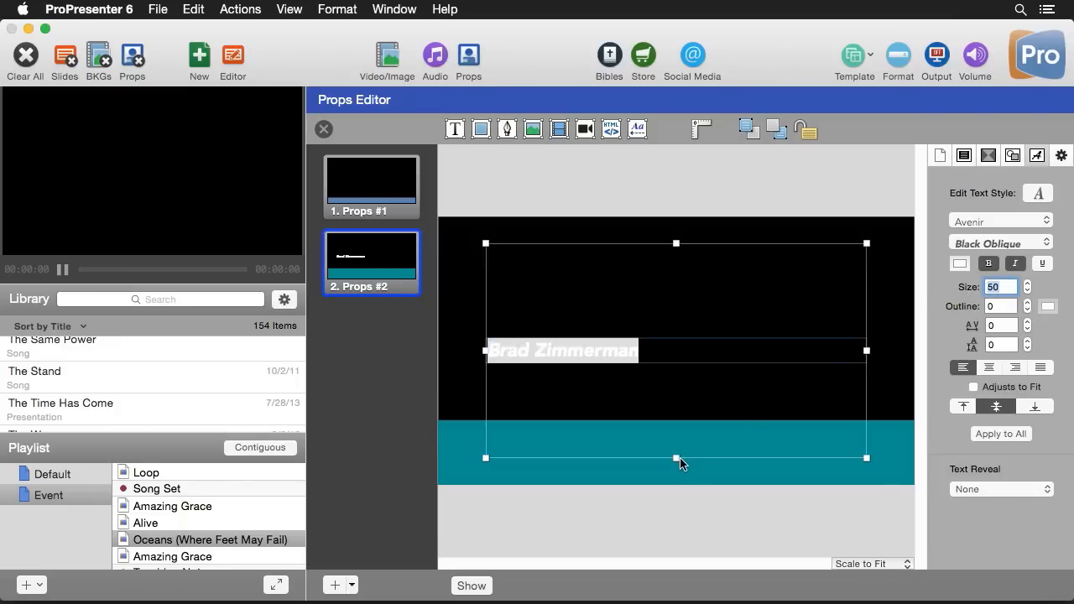
# Fit the text box onto the teal bar and show the prop on output
pyautogui.moveTo(677, 459); pyautogui.dragTo(609, 456)
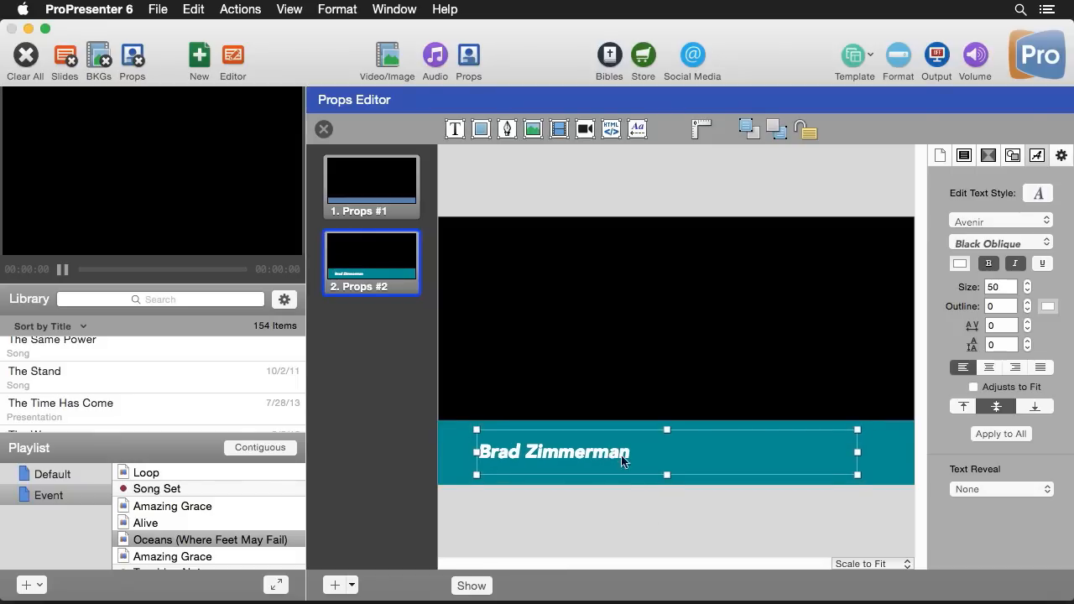
pyautogui.click(647, 522)
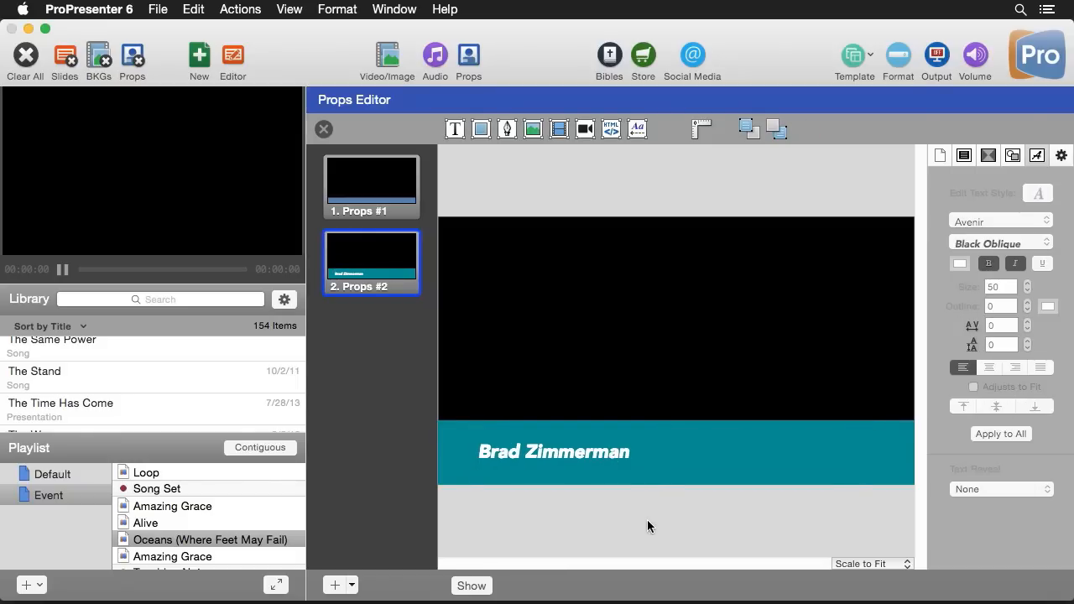
pyautogui.click(472, 585)
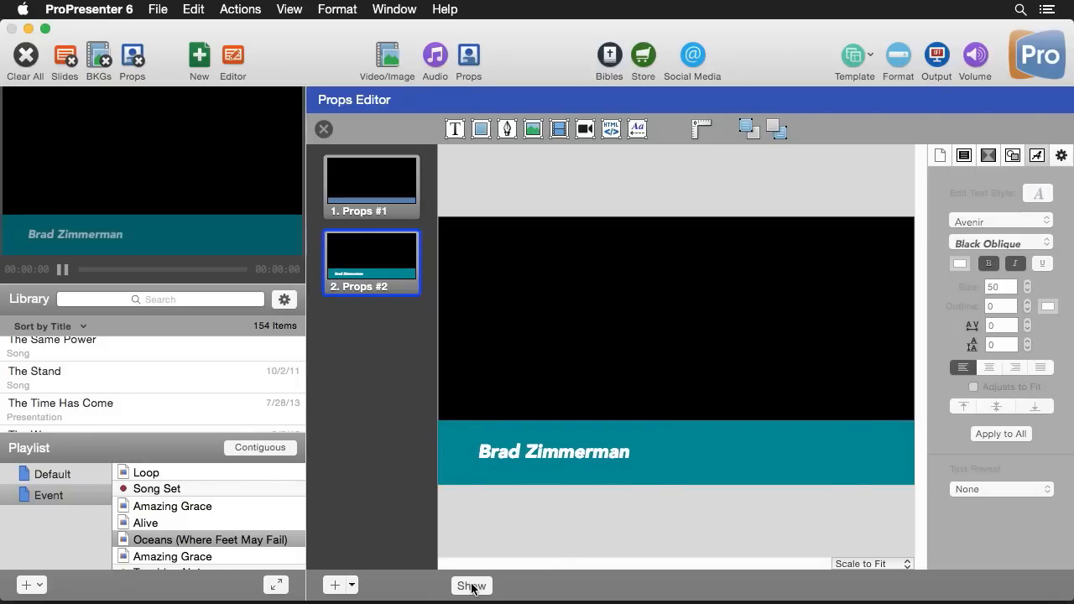
# Clear the prop, then give the teal bar an upward Push build-in lasting 1.5 seconds
pyautogui.click(137, 62)
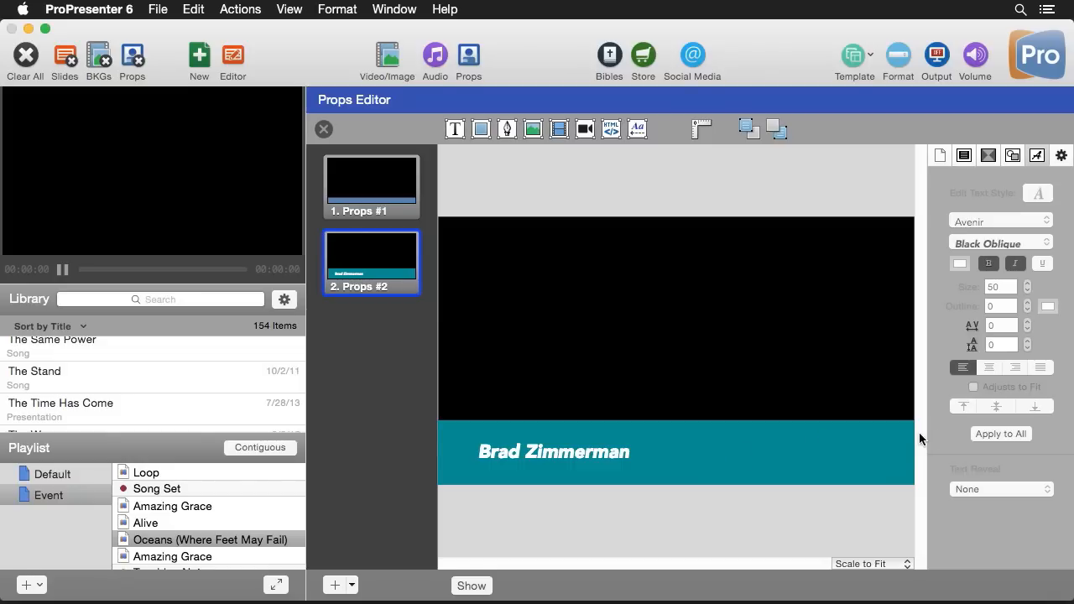
pyautogui.click(990, 159)
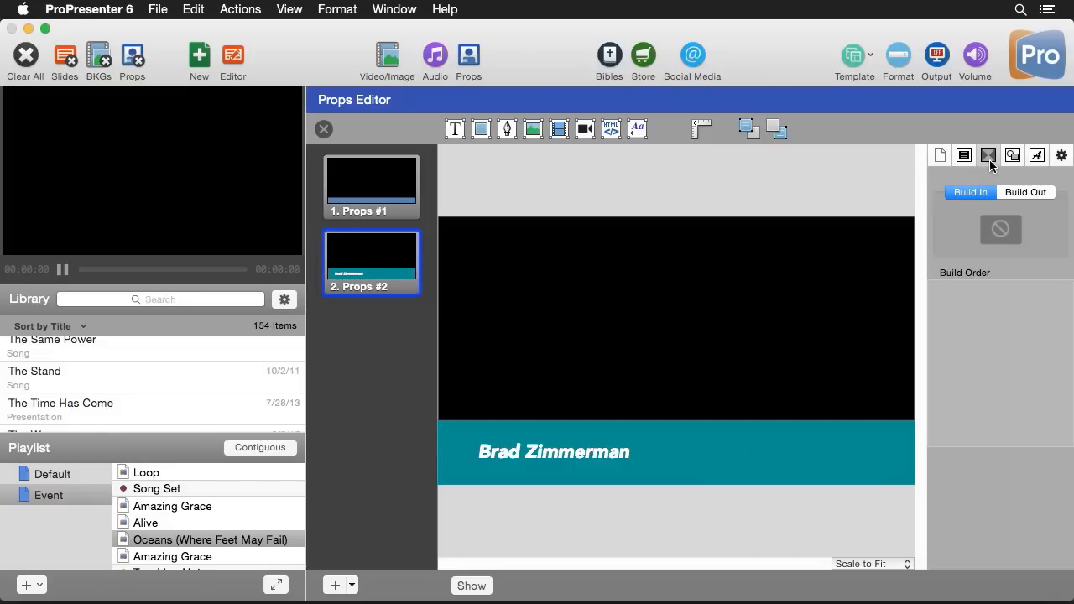
pyautogui.click(900, 435)
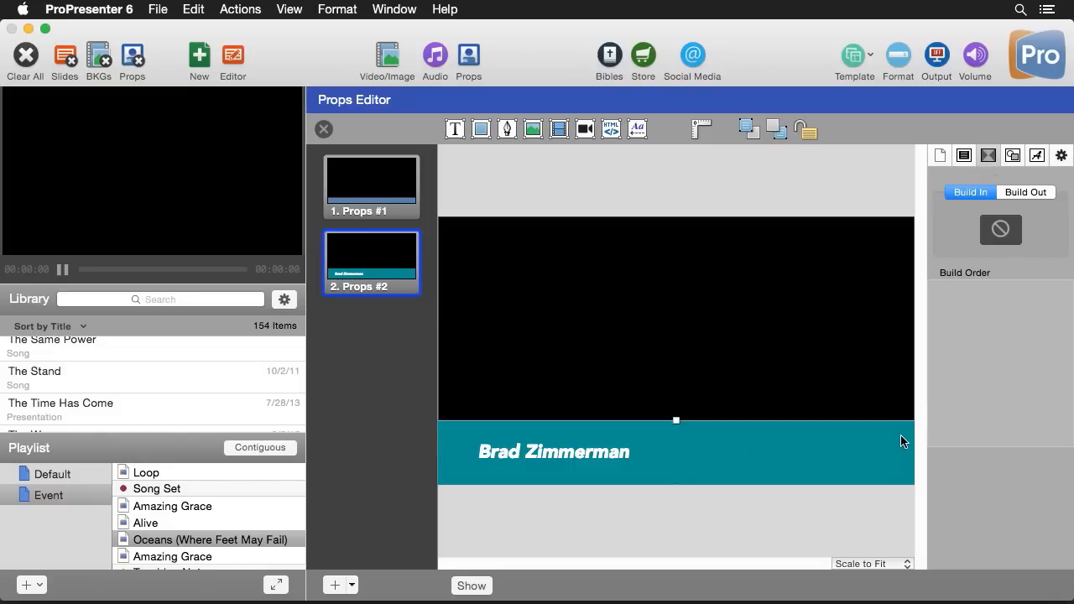
pyautogui.click(1007, 232)
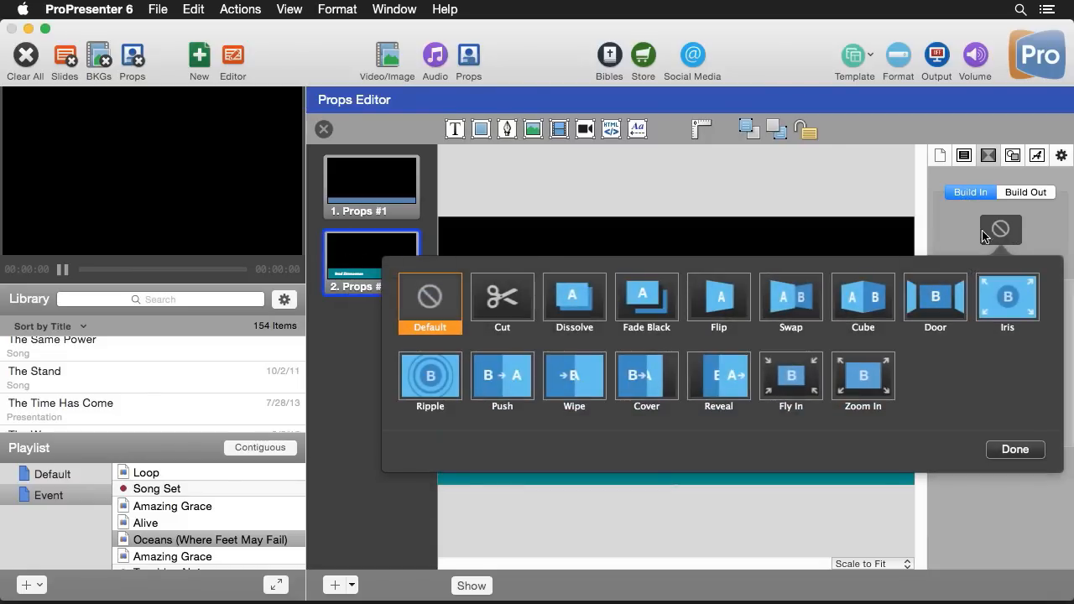
pyautogui.click(507, 383)
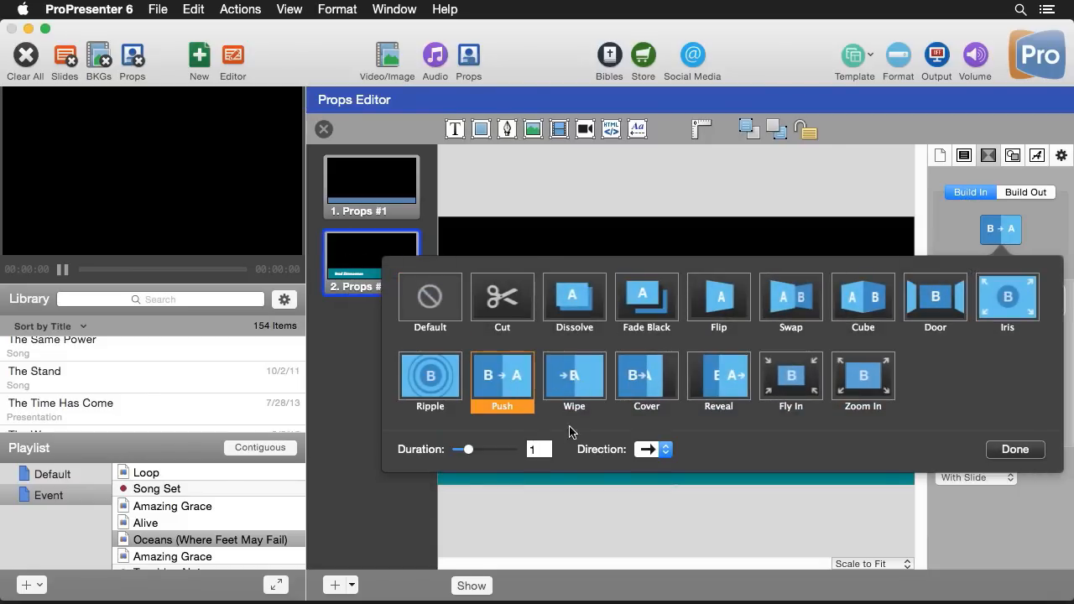
pyautogui.click(669, 453)
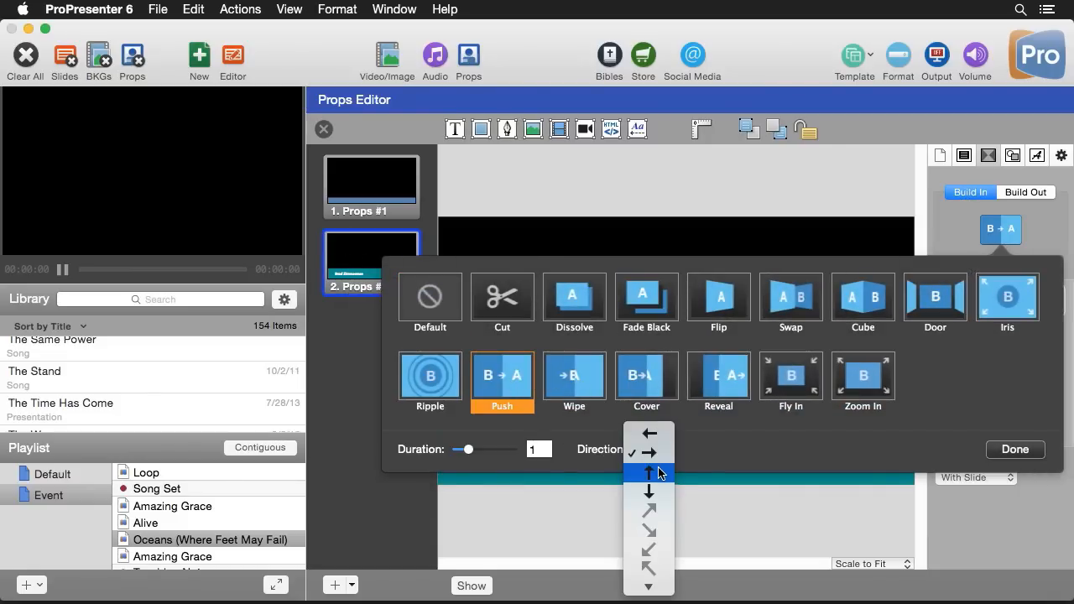
pyautogui.click(658, 473)
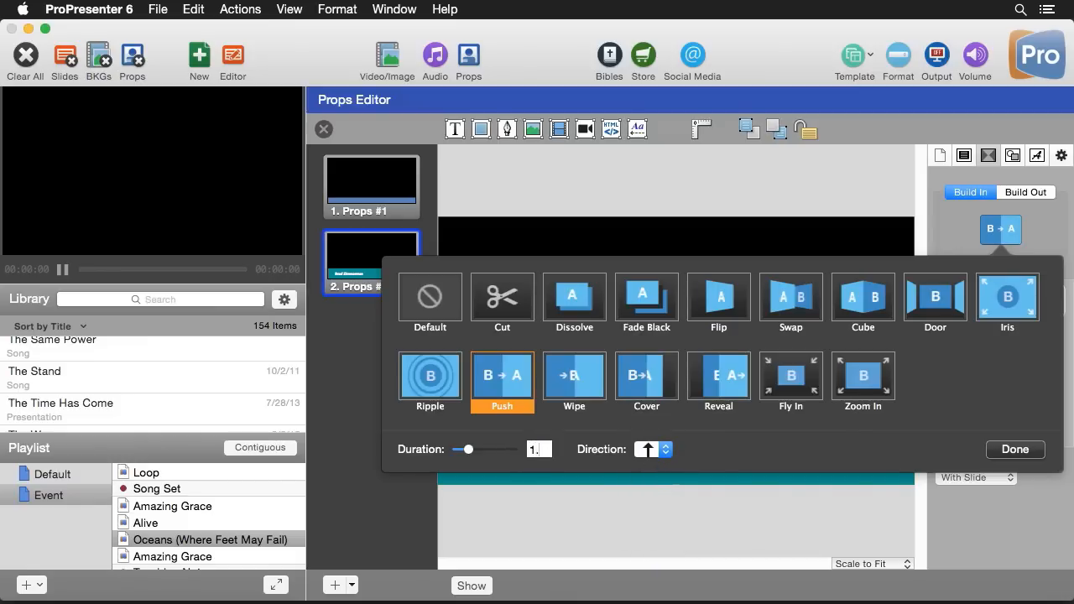
pyautogui.moveTo(468, 450); pyautogui.dragTo(474, 450)
pyautogui.click(1024, 449)
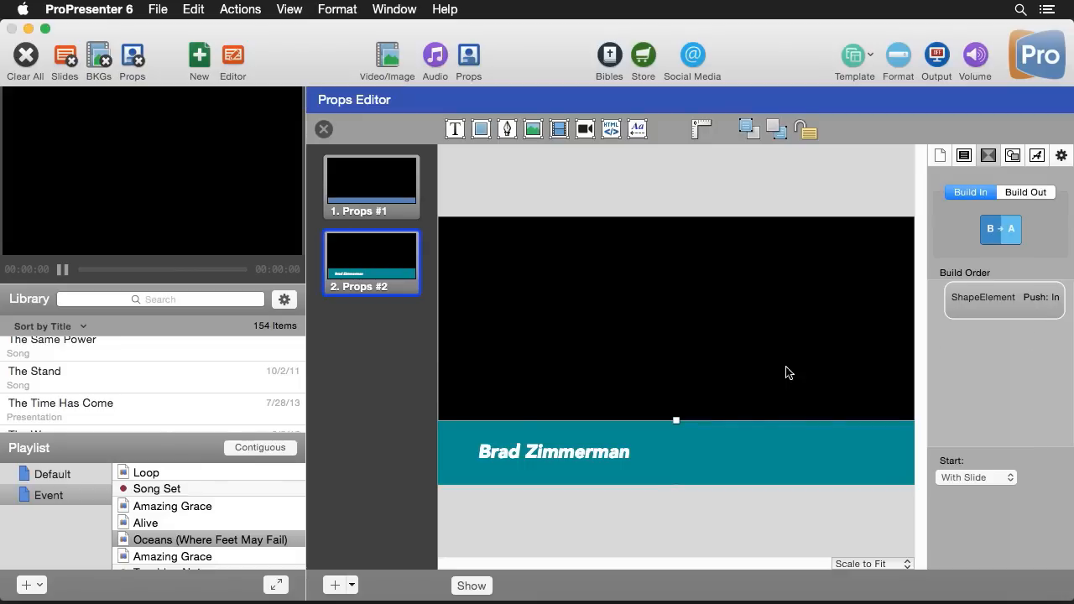
# Give the name text box a Push build-in, direction up, duration 1.5 seconds
pyautogui.click(583, 460)
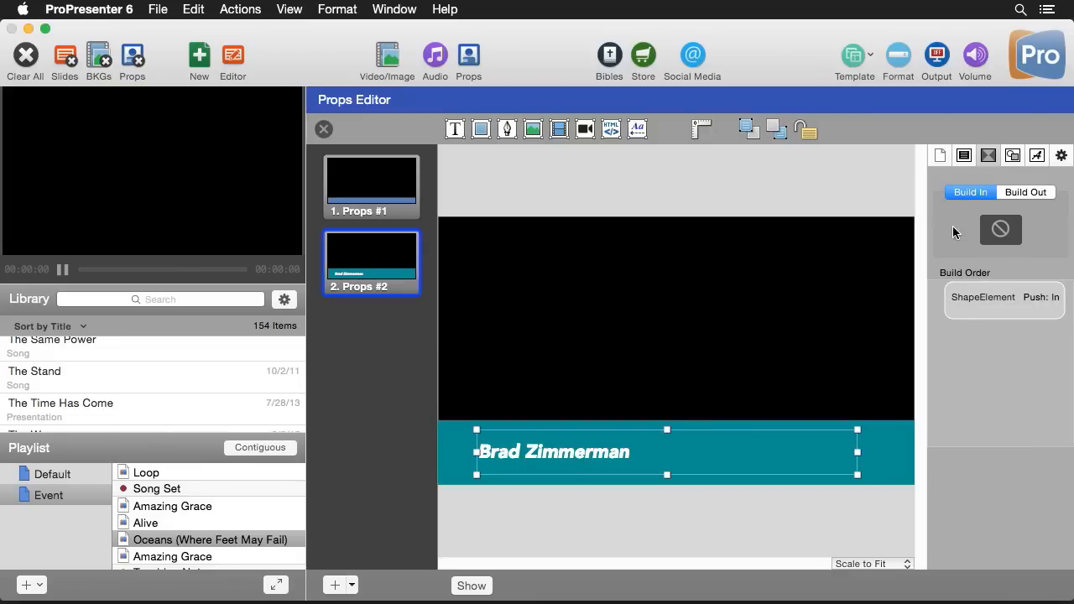
pyautogui.click(1008, 233)
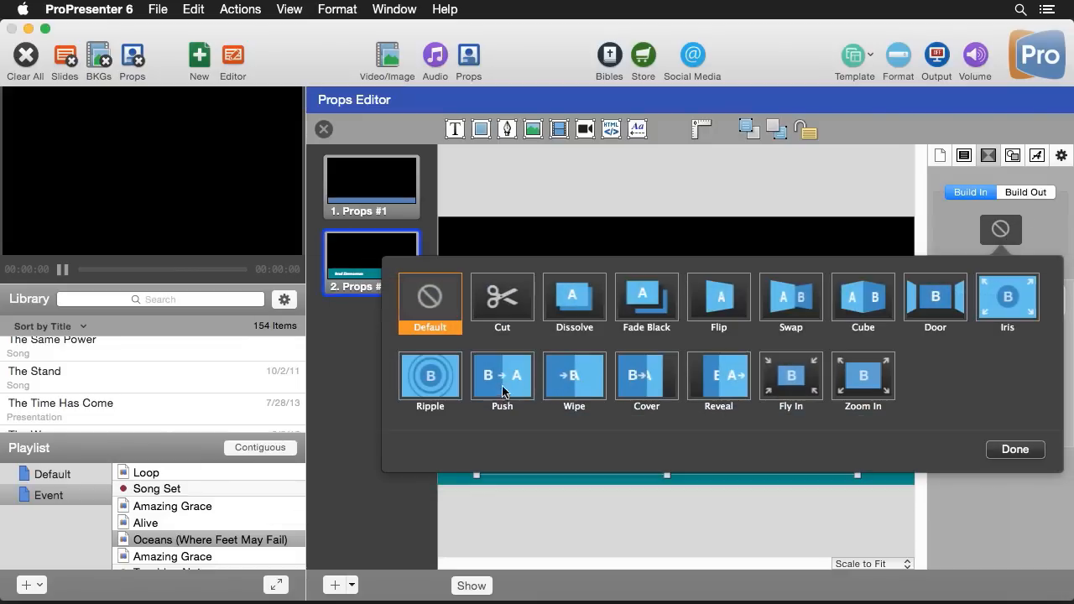
pyautogui.click(509, 382)
pyautogui.click(647, 451)
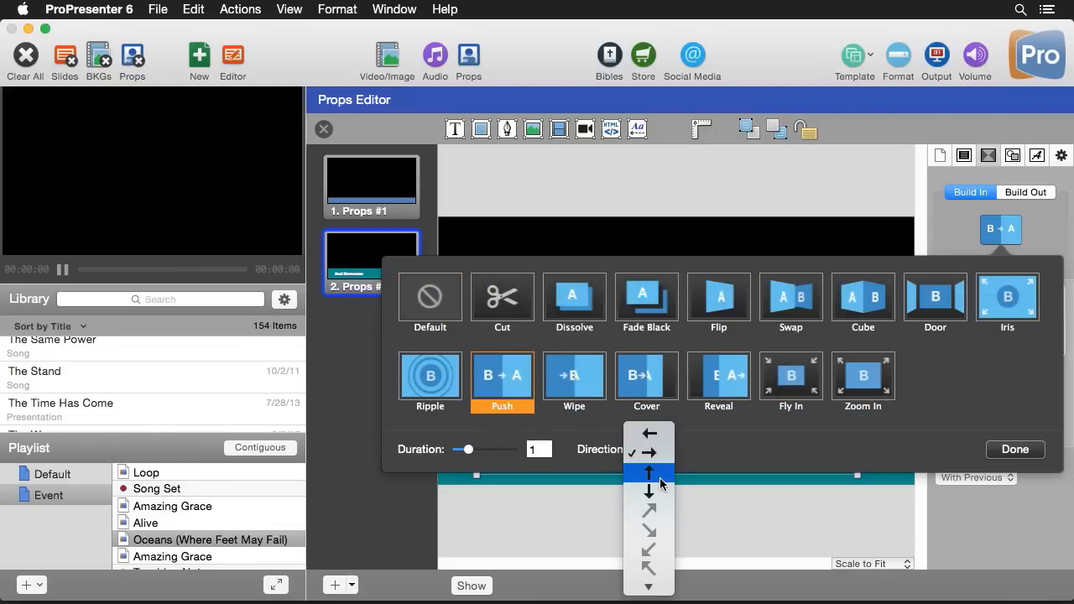
pyautogui.click(658, 477)
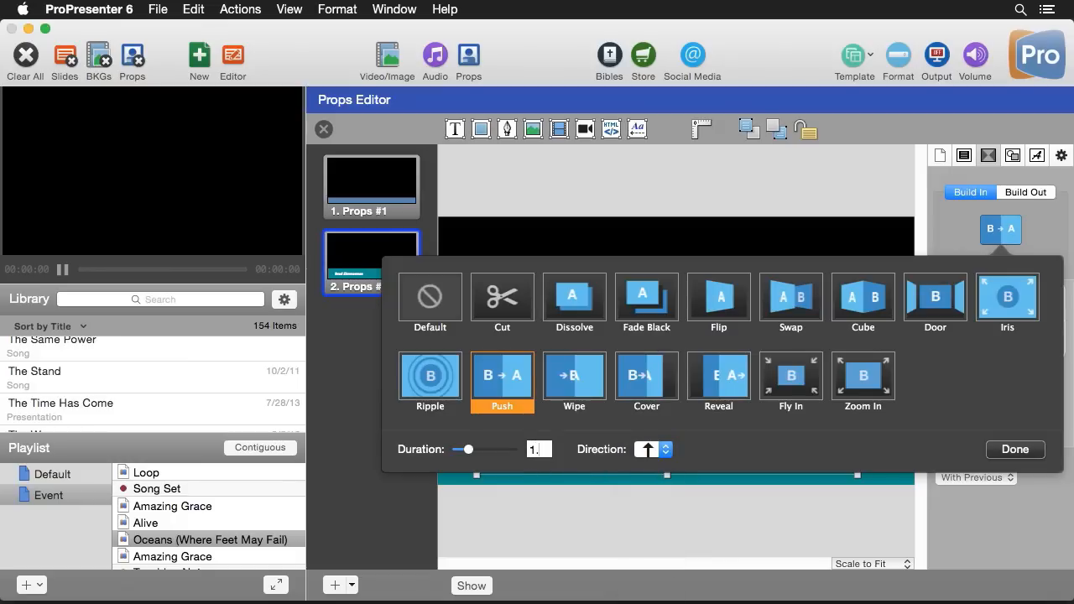
pyautogui.write('5')
pyautogui.press('Return')
pyautogui.click(1016, 450)
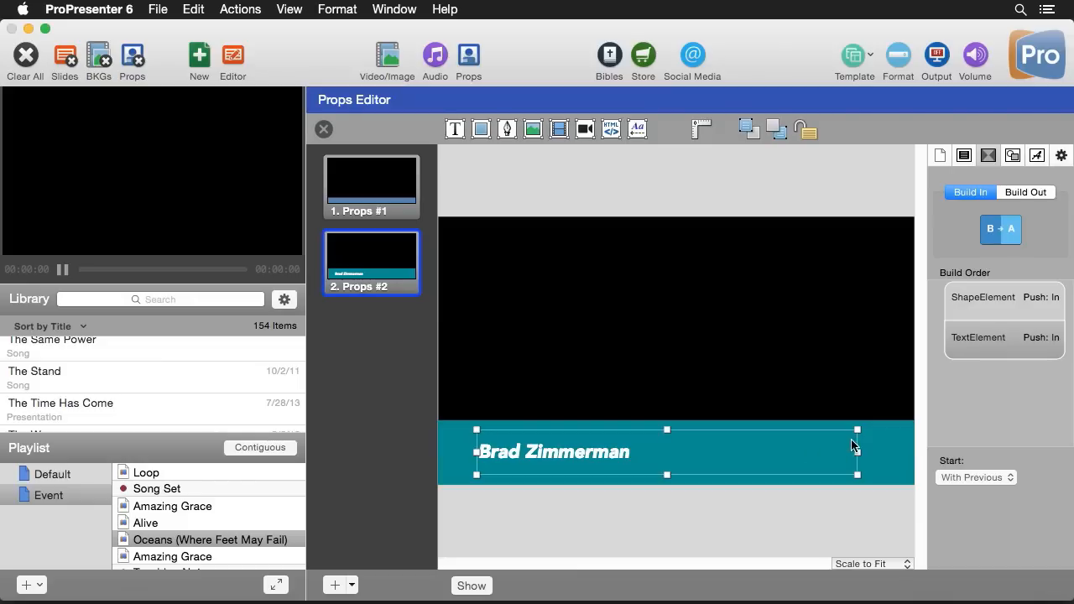
# Set the name text's build start to After Delay with 0 s
pyautogui.click(897, 449)
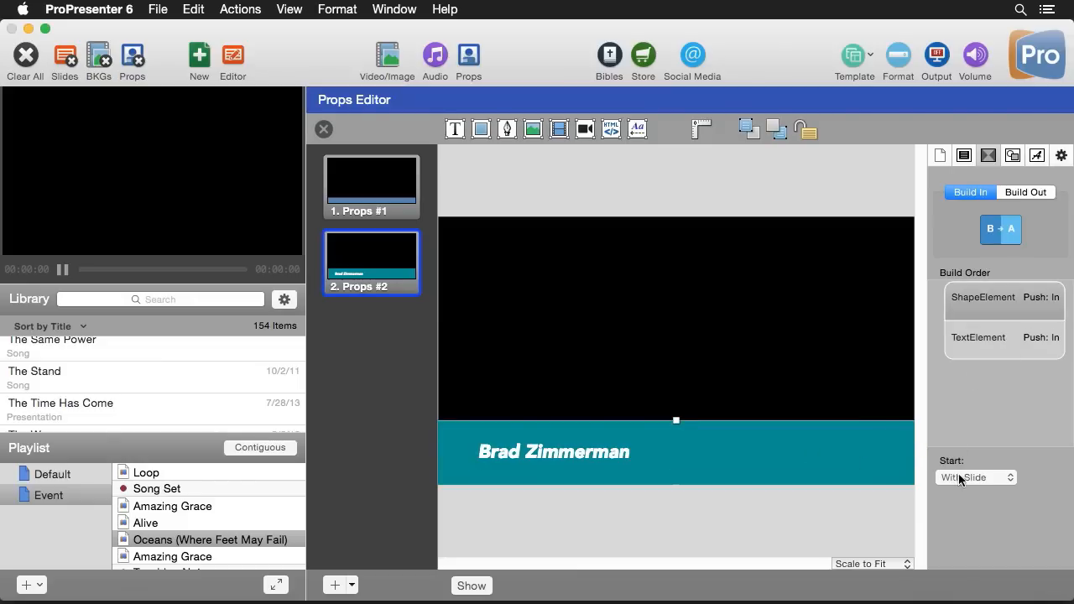
pyautogui.click(603, 454)
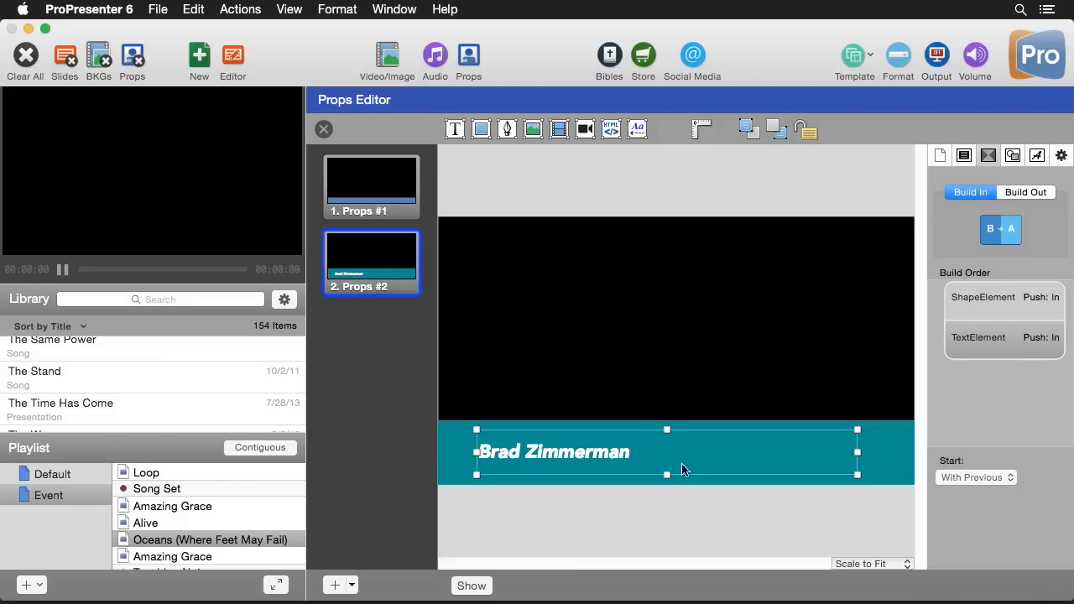
pyautogui.click(987, 477)
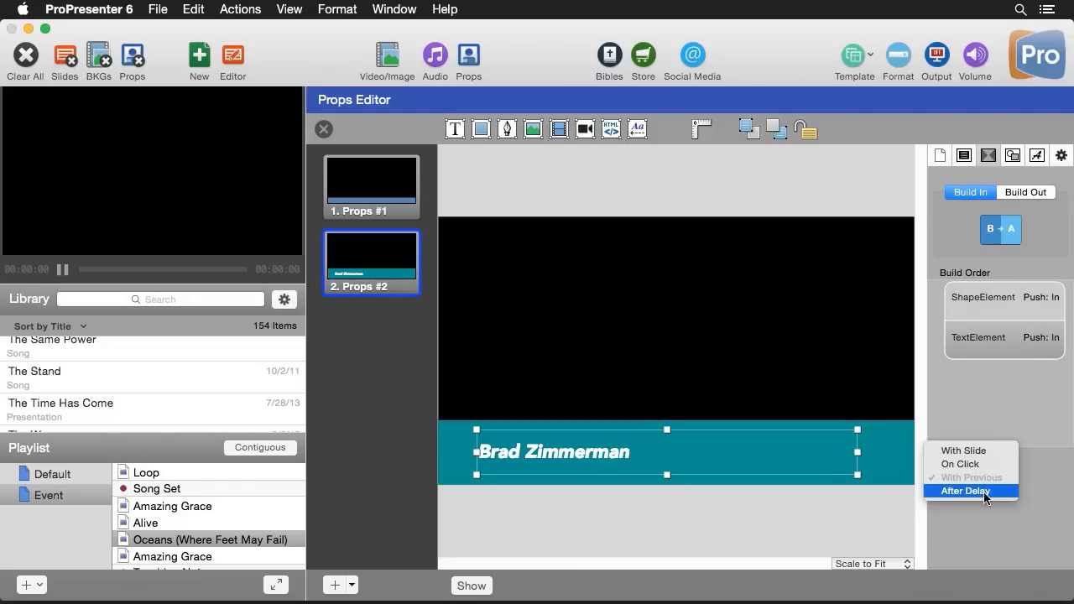
pyautogui.click(986, 492)
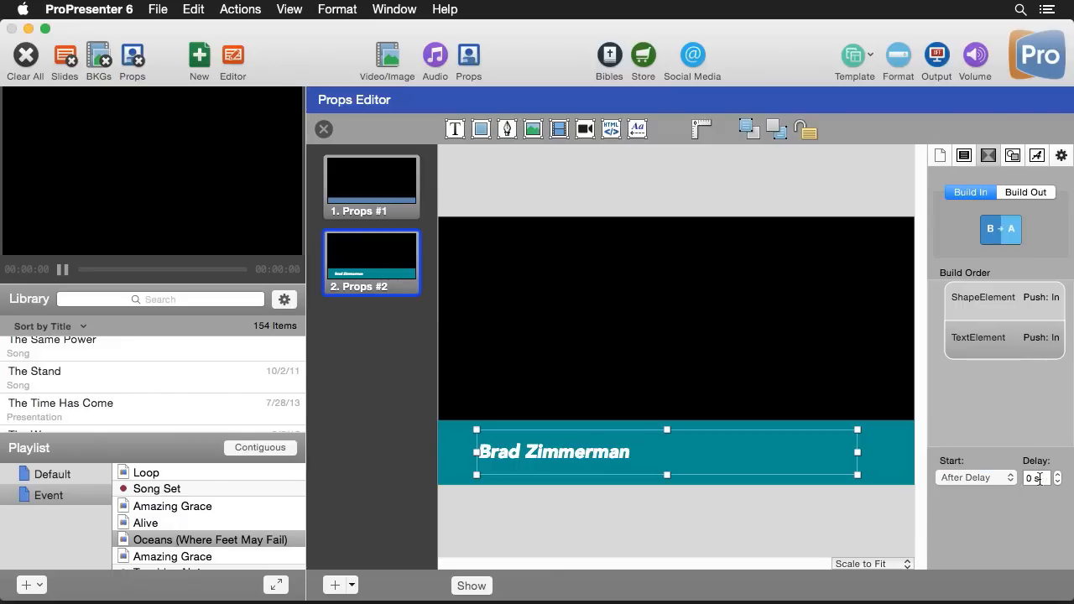
pyautogui.click(1034, 478)
# Send the name prop live to test its build, then clear it
pyautogui.click(1025, 411)
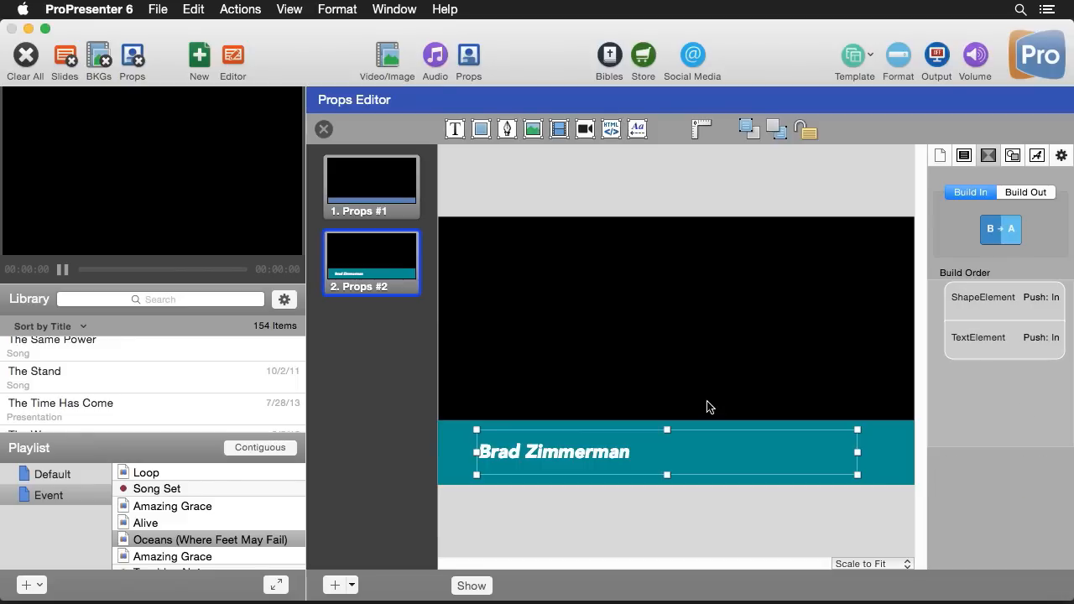
pyautogui.click(479, 591)
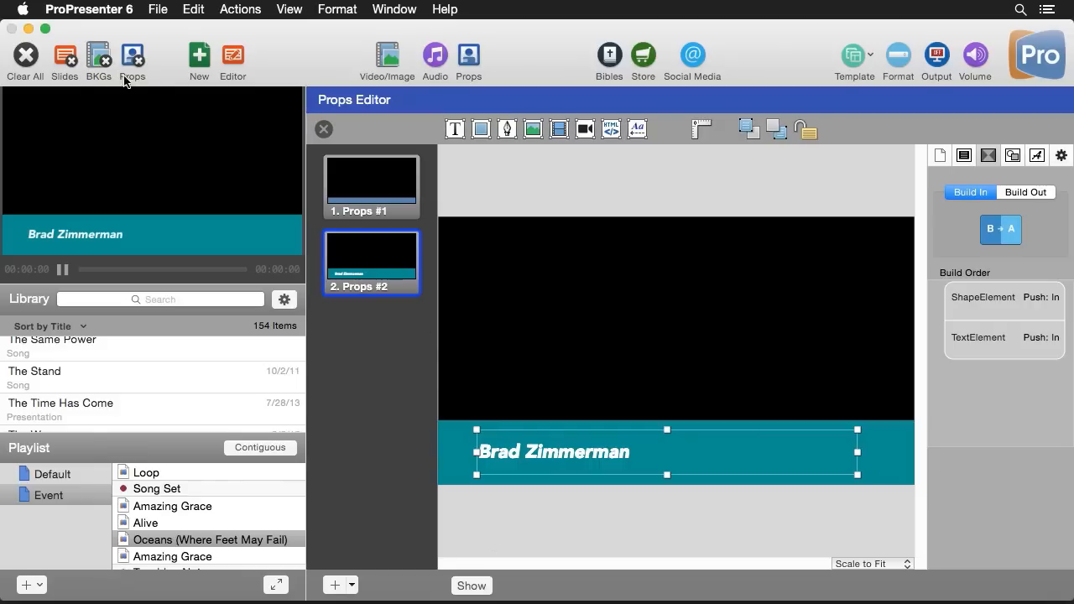
pyautogui.click(125, 75)
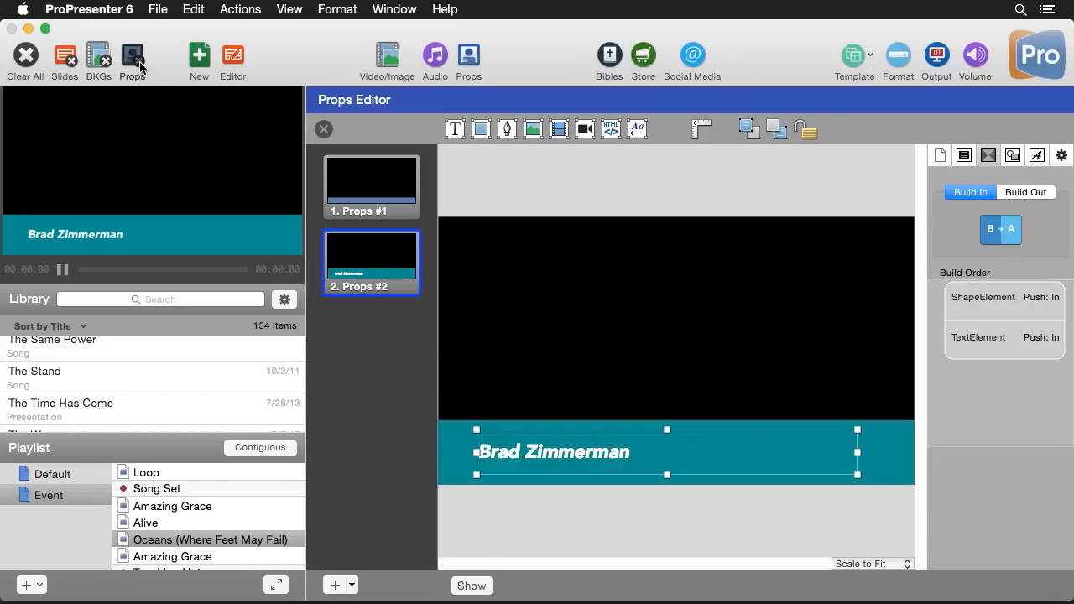
# Close the prop editor, put Teaching Notes slide 1 live, and trigger Props #2 over it
pyautogui.click(324, 130)
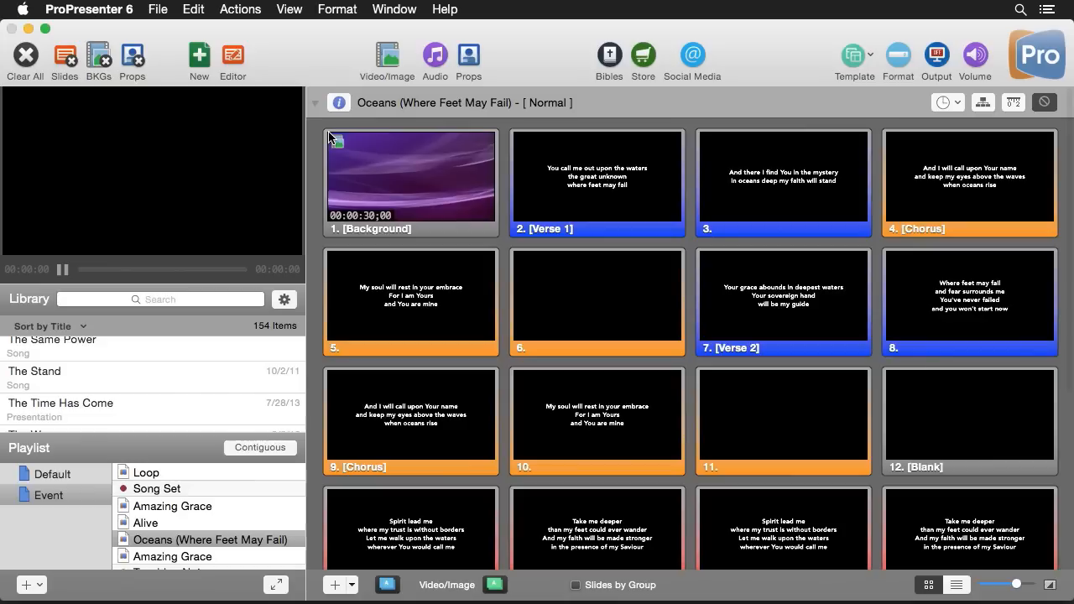
pyautogui.scroll(-1, 197, 513)
pyautogui.scroll(-1, 198, 513)
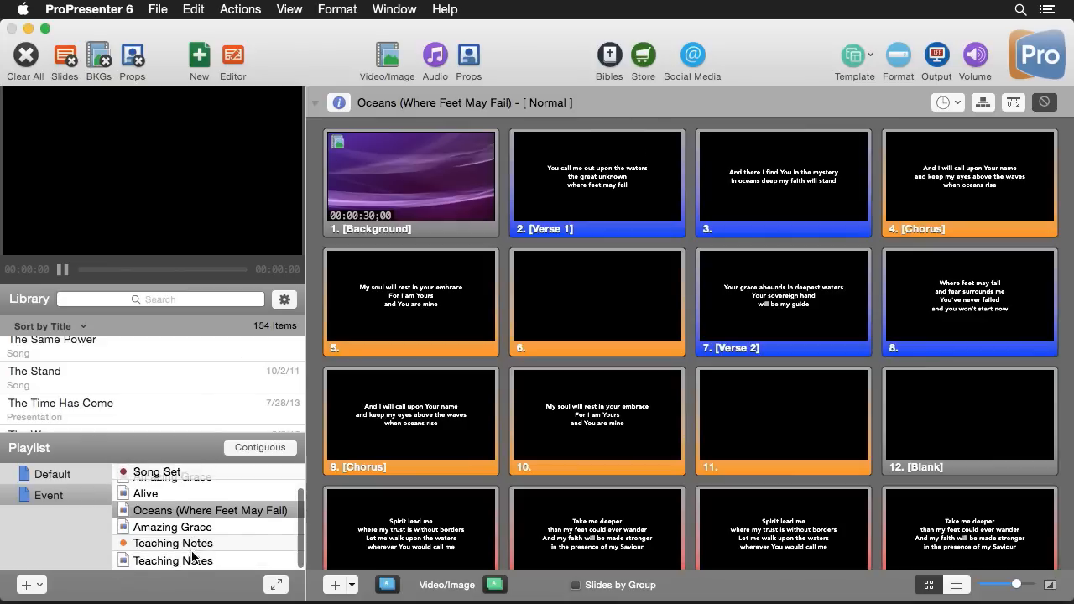
pyautogui.click(257, 560)
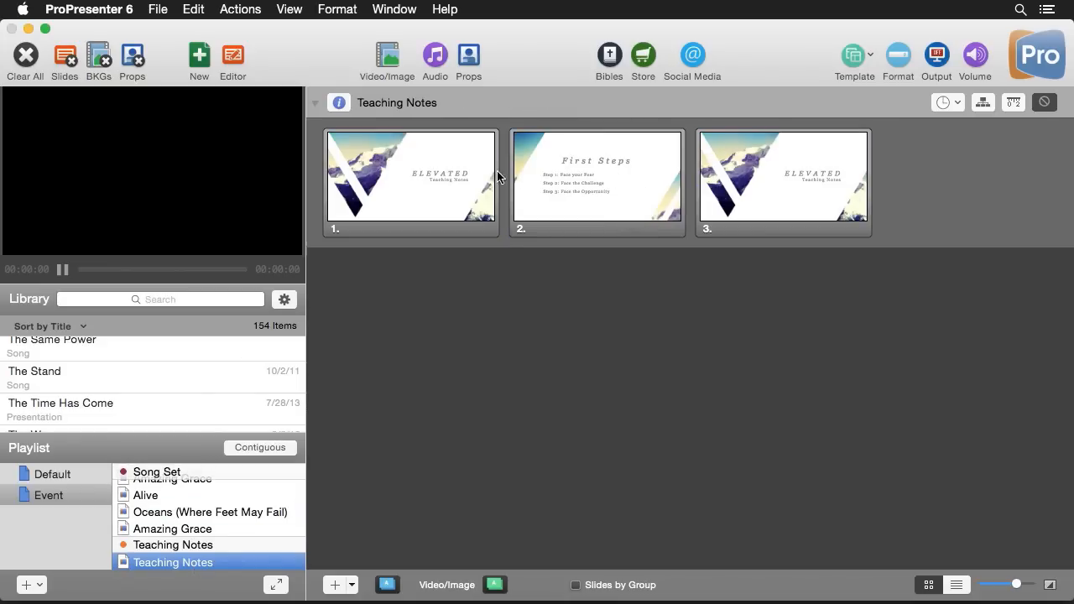
pyautogui.click(446, 181)
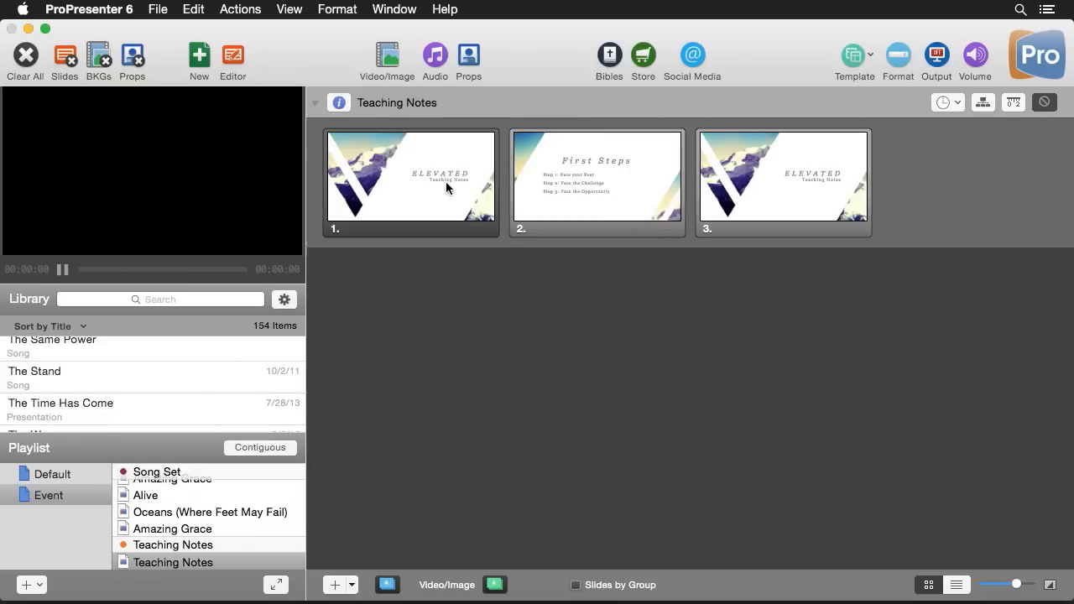
pyautogui.click(472, 60)
pyautogui.click(501, 175)
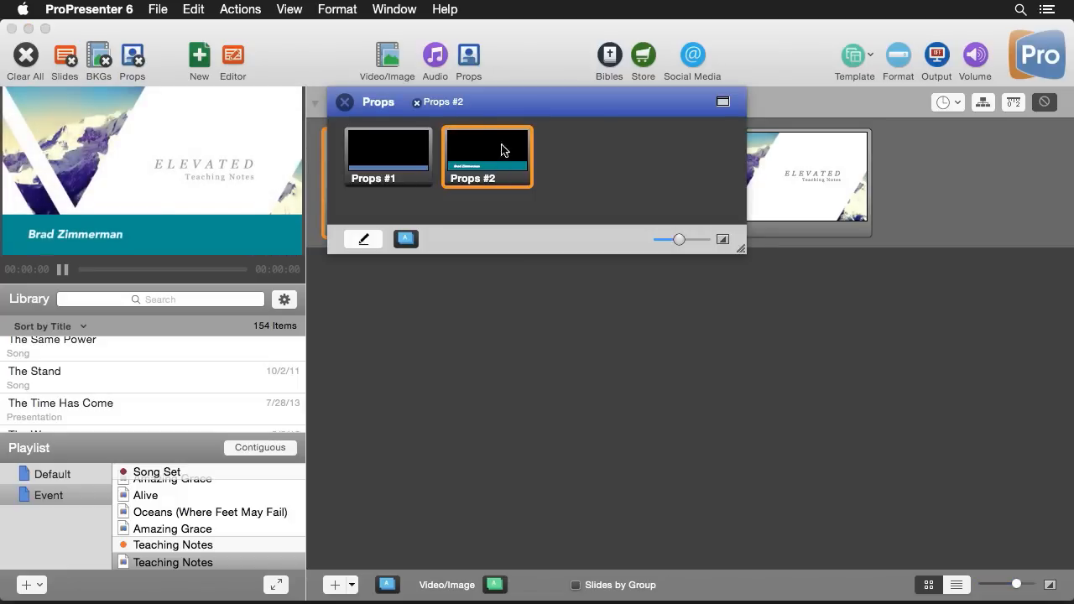
# Advance to Teaching Notes slides 2 (First Steps) and 3, then clear the name prop
pyautogui.click(344, 101)
pyautogui.click(621, 198)
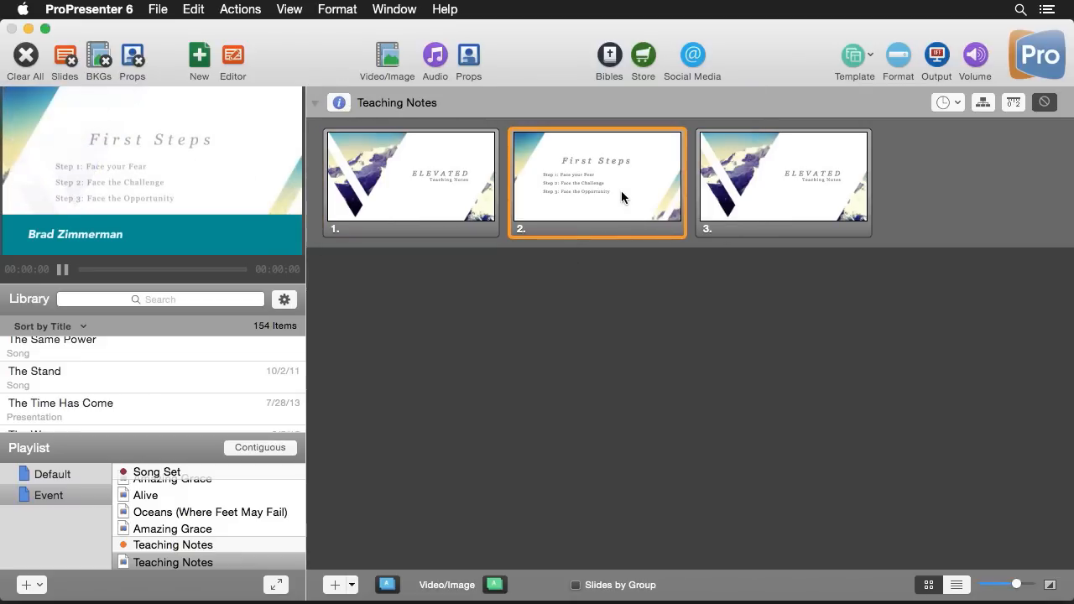
pyautogui.click(799, 216)
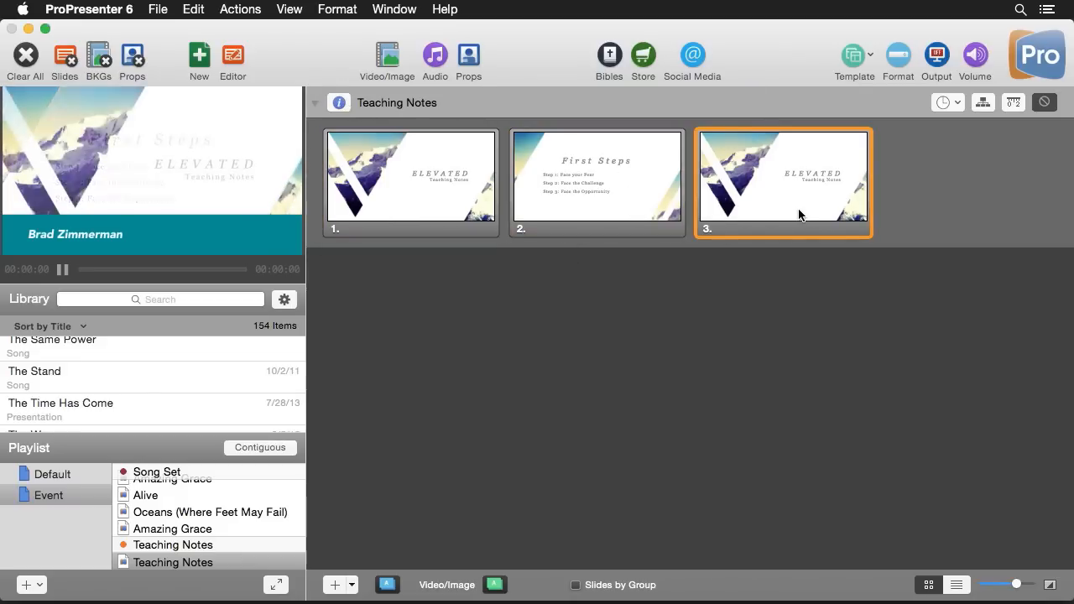
pyautogui.click(137, 65)
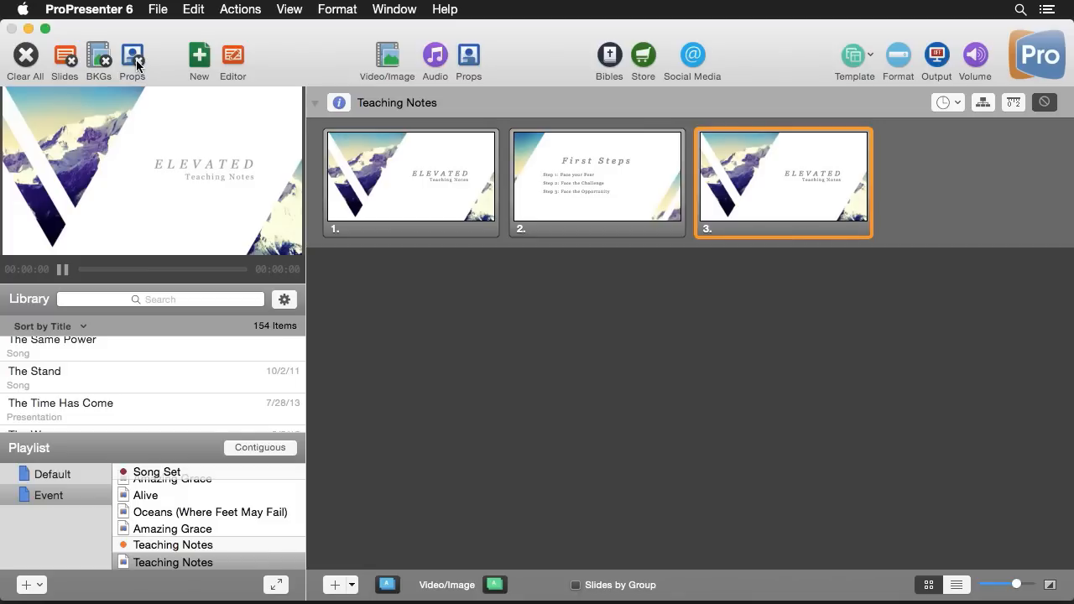
# Open the Cue Palette from View, position it beside the slides, and move the second ELEVATED slide before First Steps
pyautogui.click(290, 9)
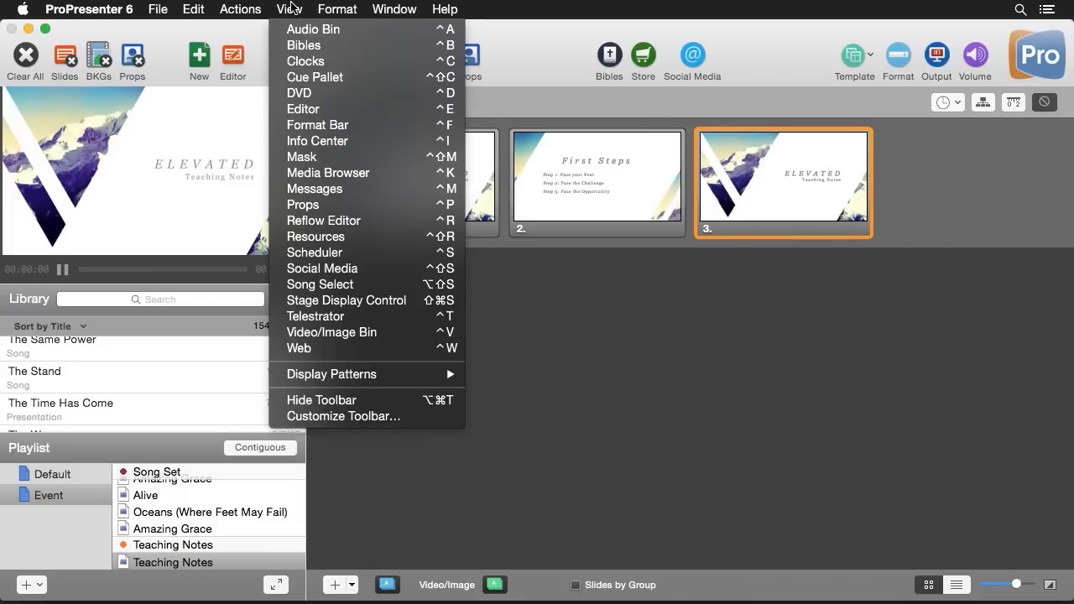
pyautogui.click(323, 78)
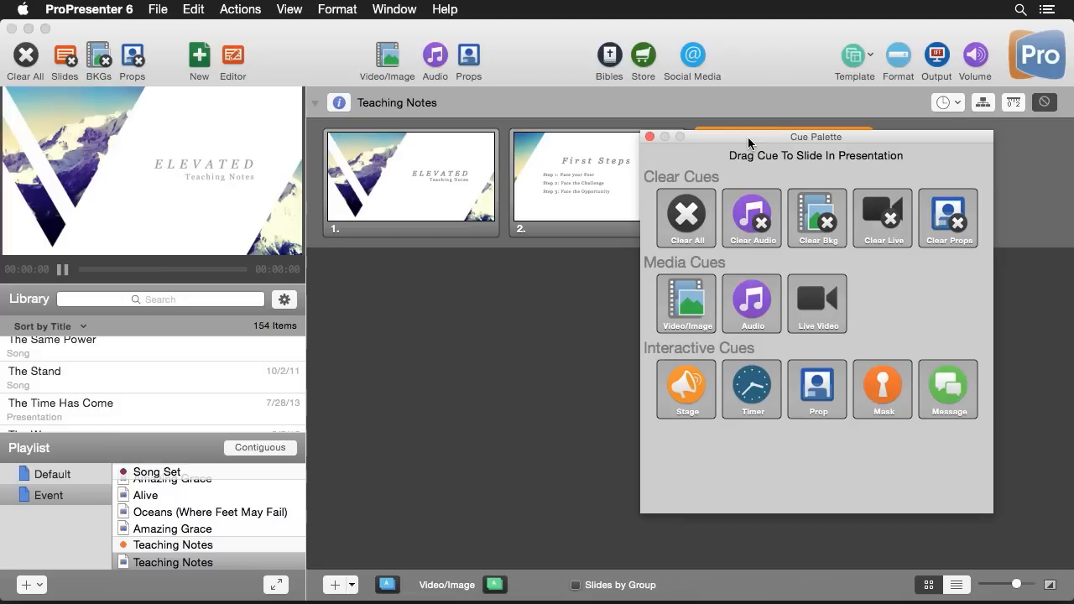
pyautogui.moveTo(749, 138); pyautogui.dragTo(787, 172)
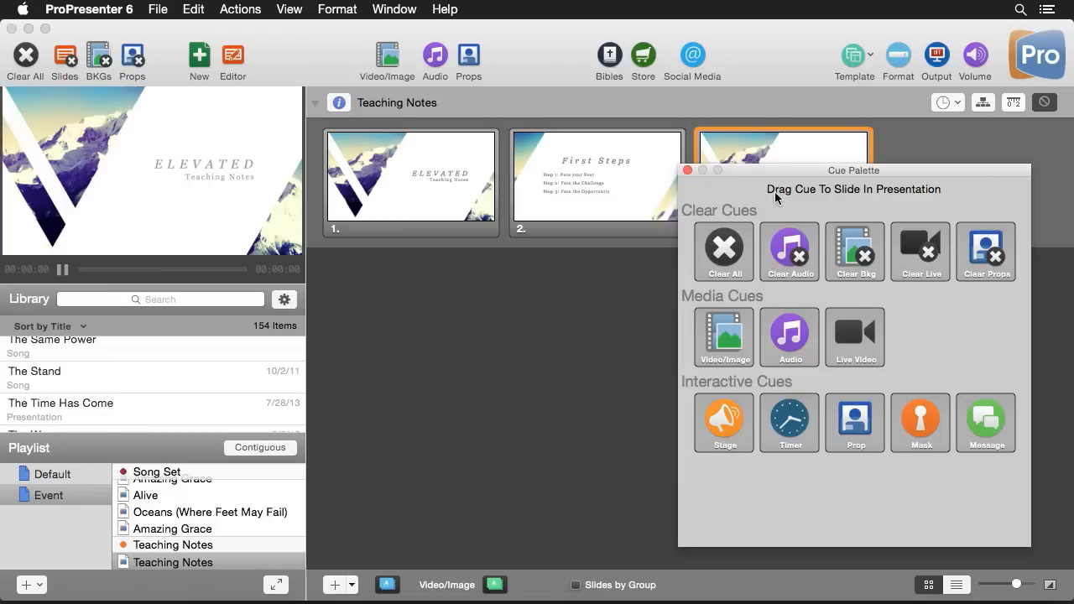
pyautogui.moveTo(775, 184); pyautogui.dragTo(763, 291)
pyautogui.moveTo(794, 181); pyautogui.dragTo(524, 181)
pyautogui.moveTo(843, 278); pyautogui.dragTo(863, 186)
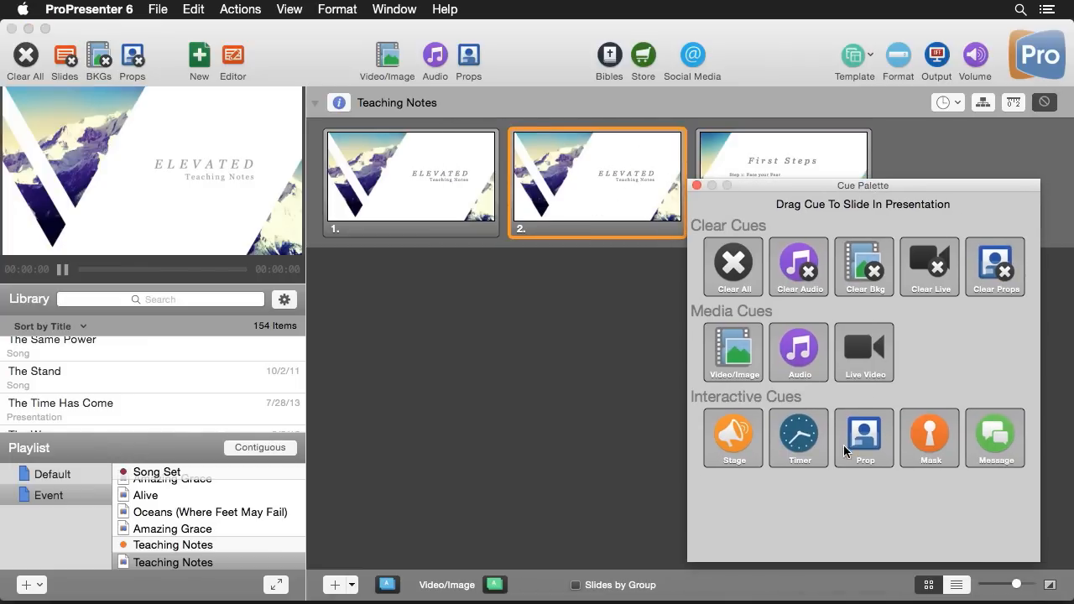
# Add a Prop cue to Teaching Notes slide 2 that triggers Props #2
pyautogui.moveTo(867, 450); pyautogui.dragTo(574, 184)
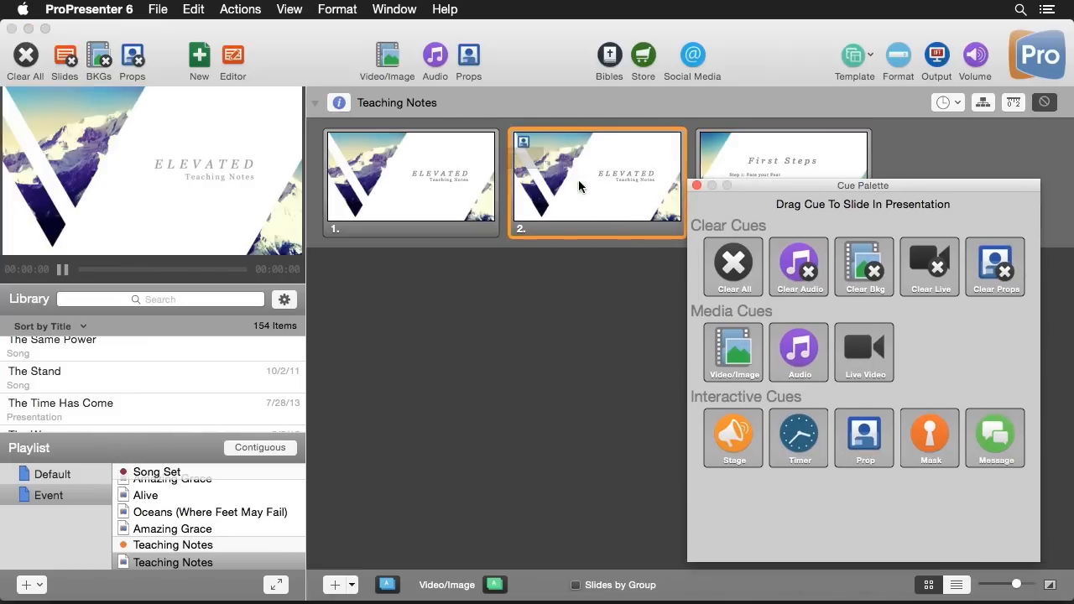
pyautogui.click(503, 202)
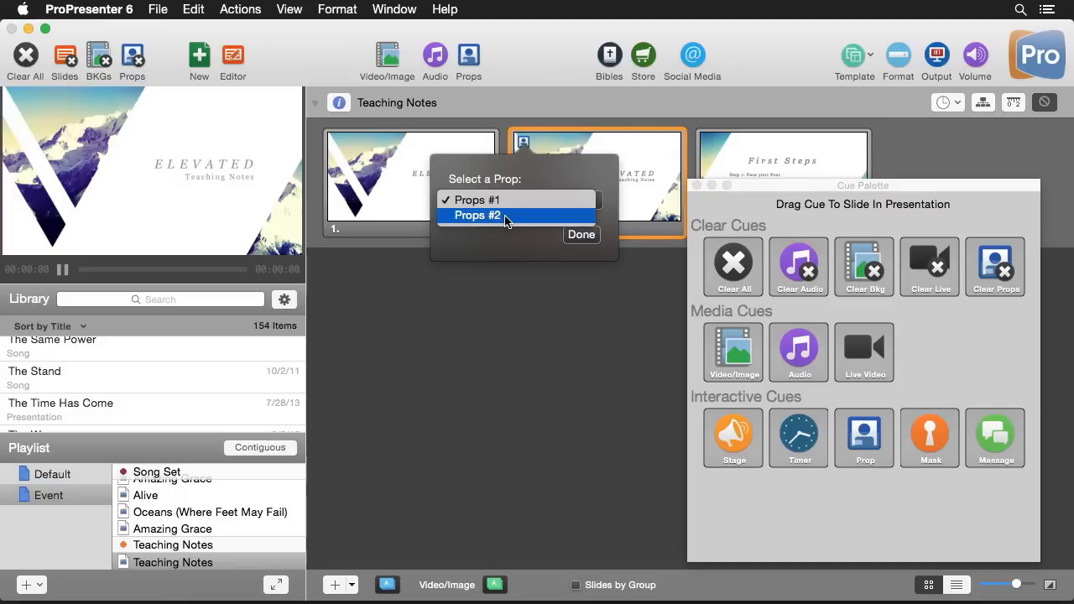
pyautogui.click(503, 216)
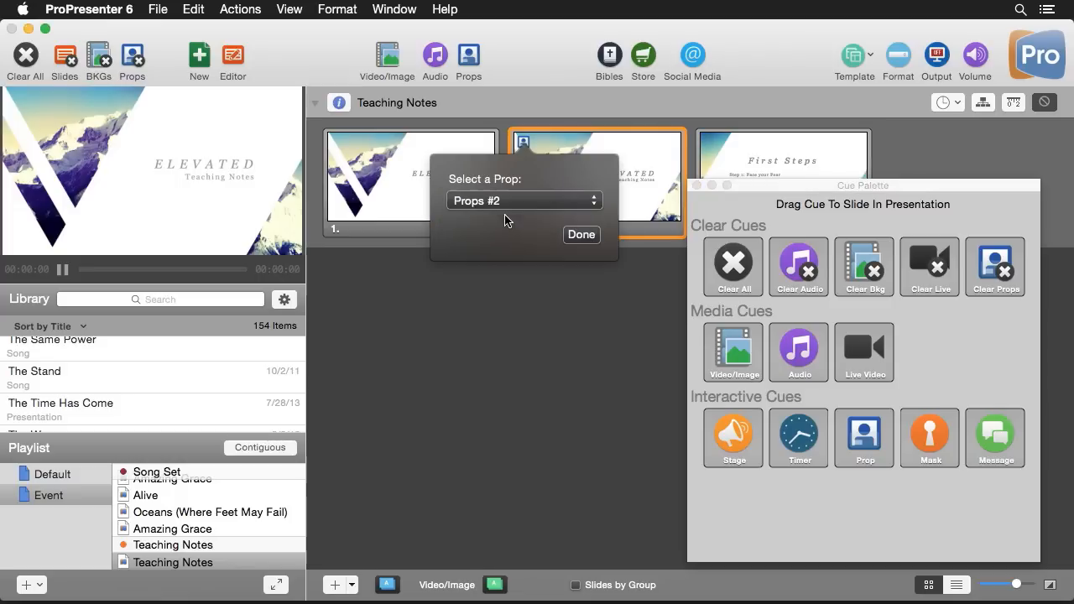
pyautogui.click(580, 235)
# Add a Clear Props cue to slide 3, First Steps
pyautogui.moveTo(766, 199); pyautogui.dragTo(700, 245)
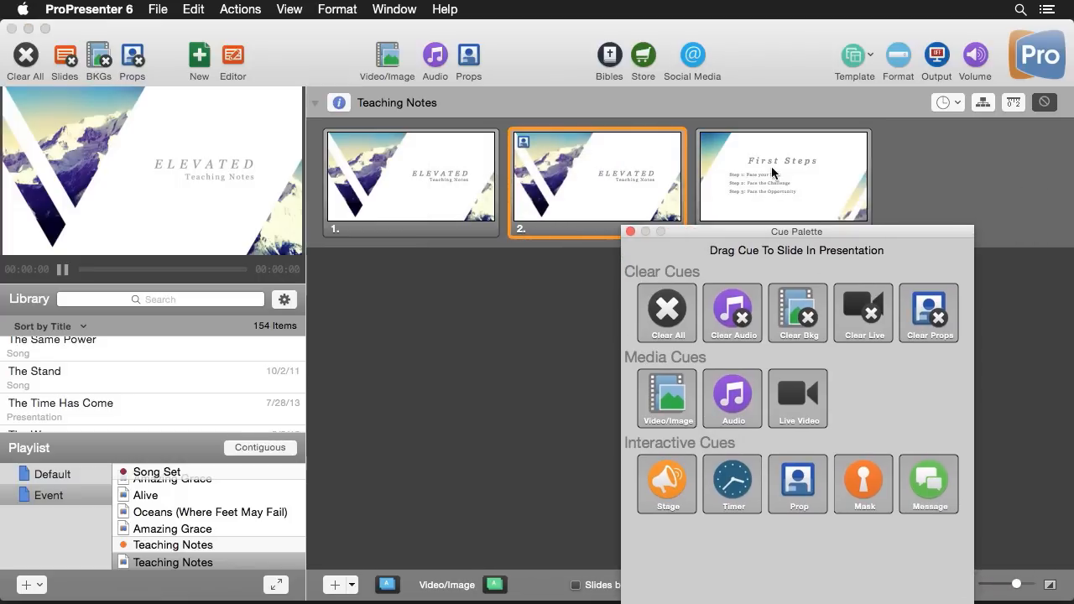
pyautogui.moveTo(928, 317); pyautogui.dragTo(745, 172)
pyautogui.moveTo(710, 231); pyautogui.dragTo(705, 252)
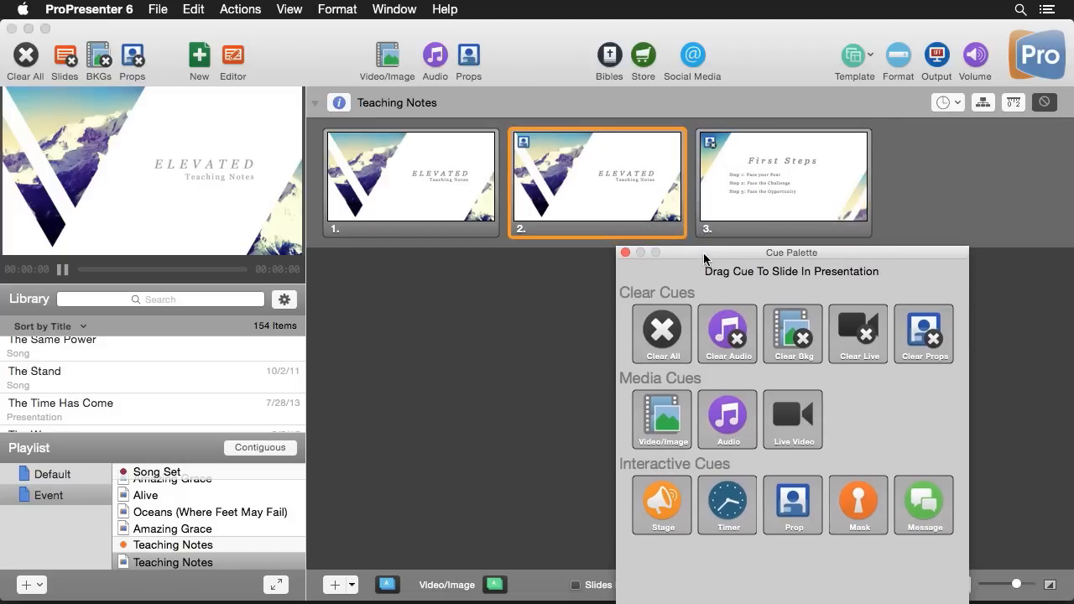
# Run slides 1, 2 and 3 live to confirm the teal name bar appears on slide 2 and clears on slide 3
pyautogui.click(443, 184)
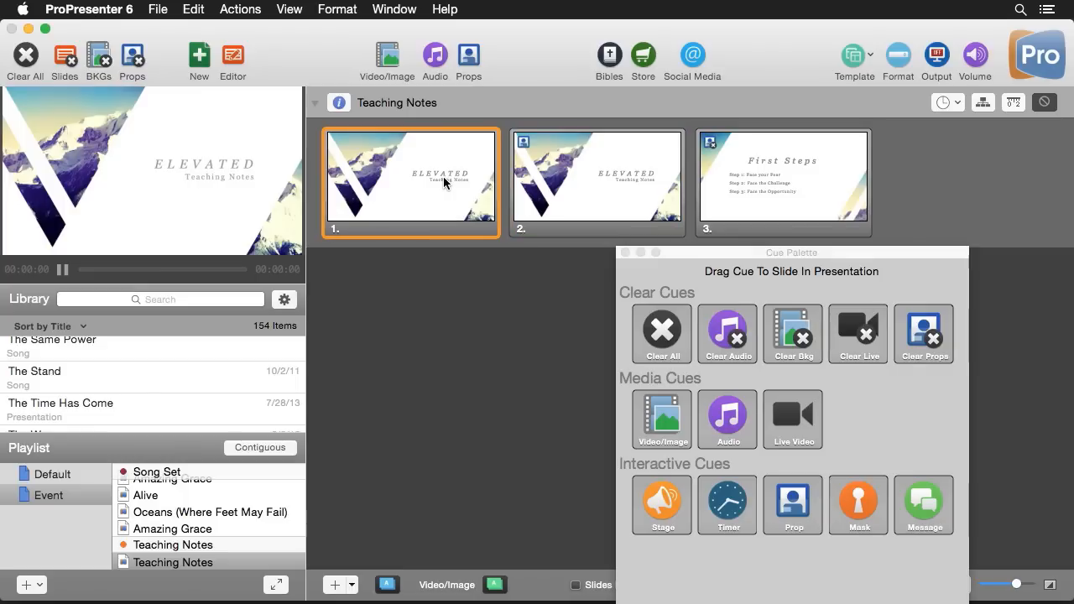
pyautogui.click(569, 171)
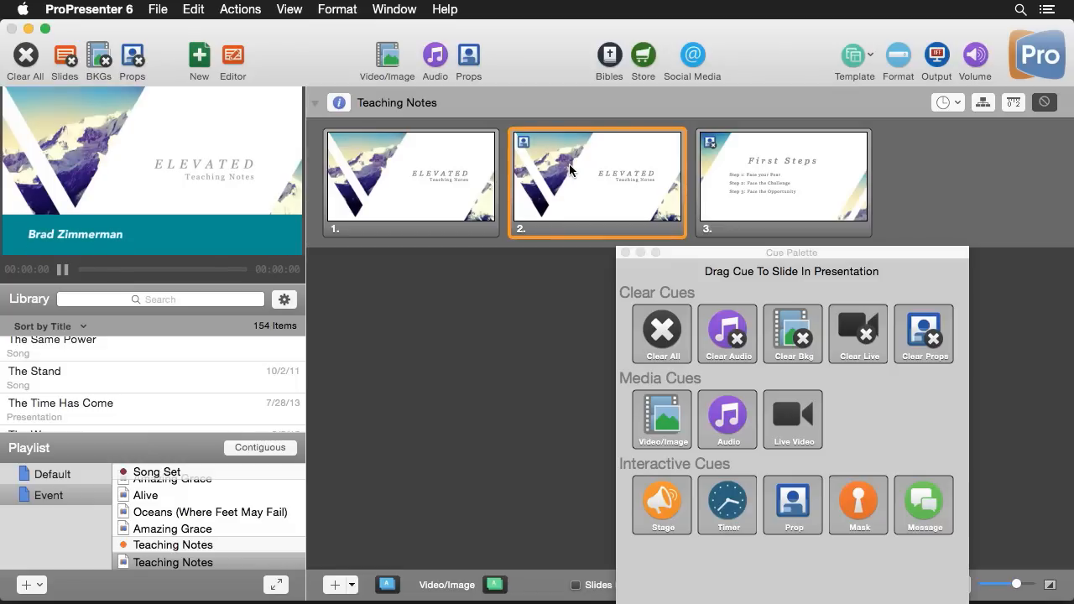
pyautogui.click(789, 190)
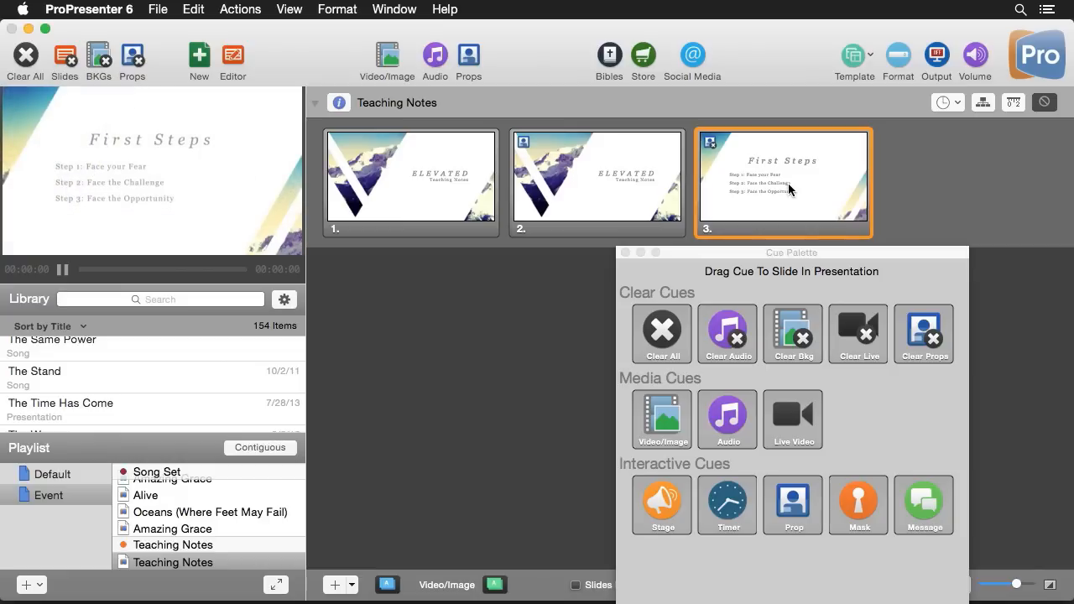